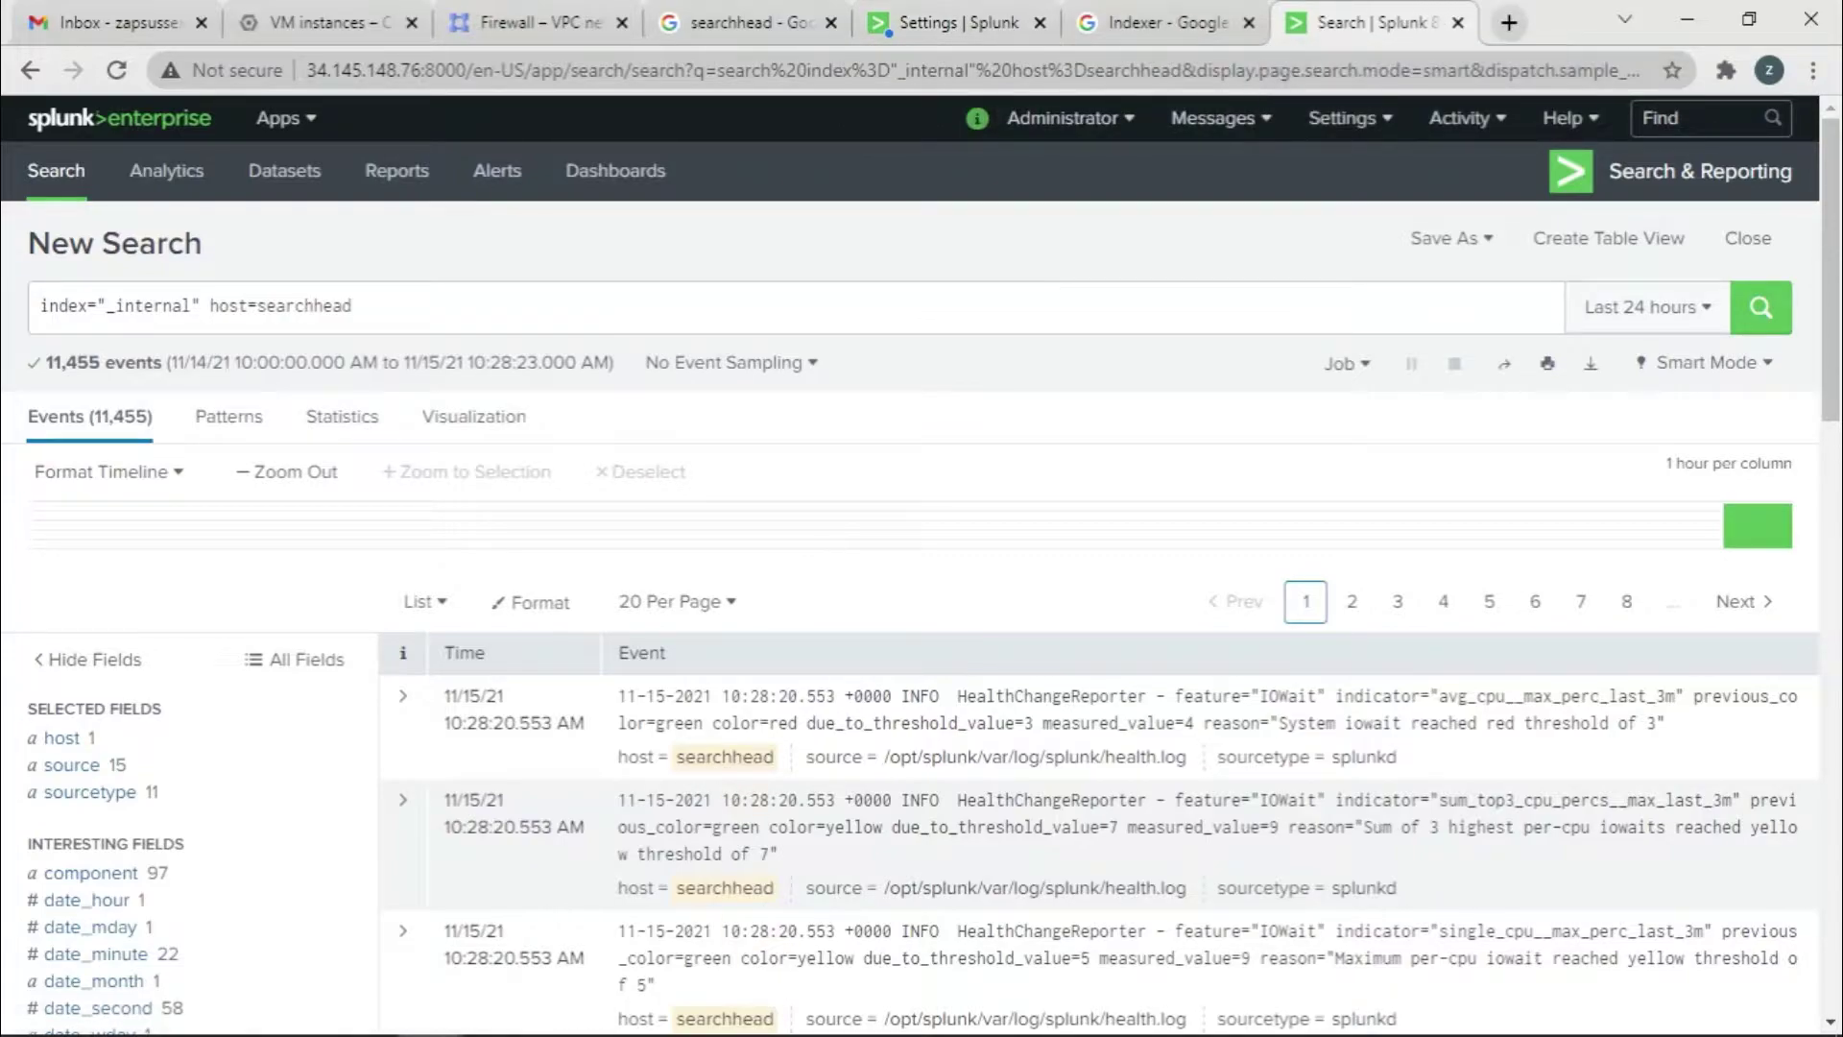
In the universalforwarder SSH terminal, start typing './splunk add forward-server'
{"action": "mouse_move", "coordinate": [452, 988]}
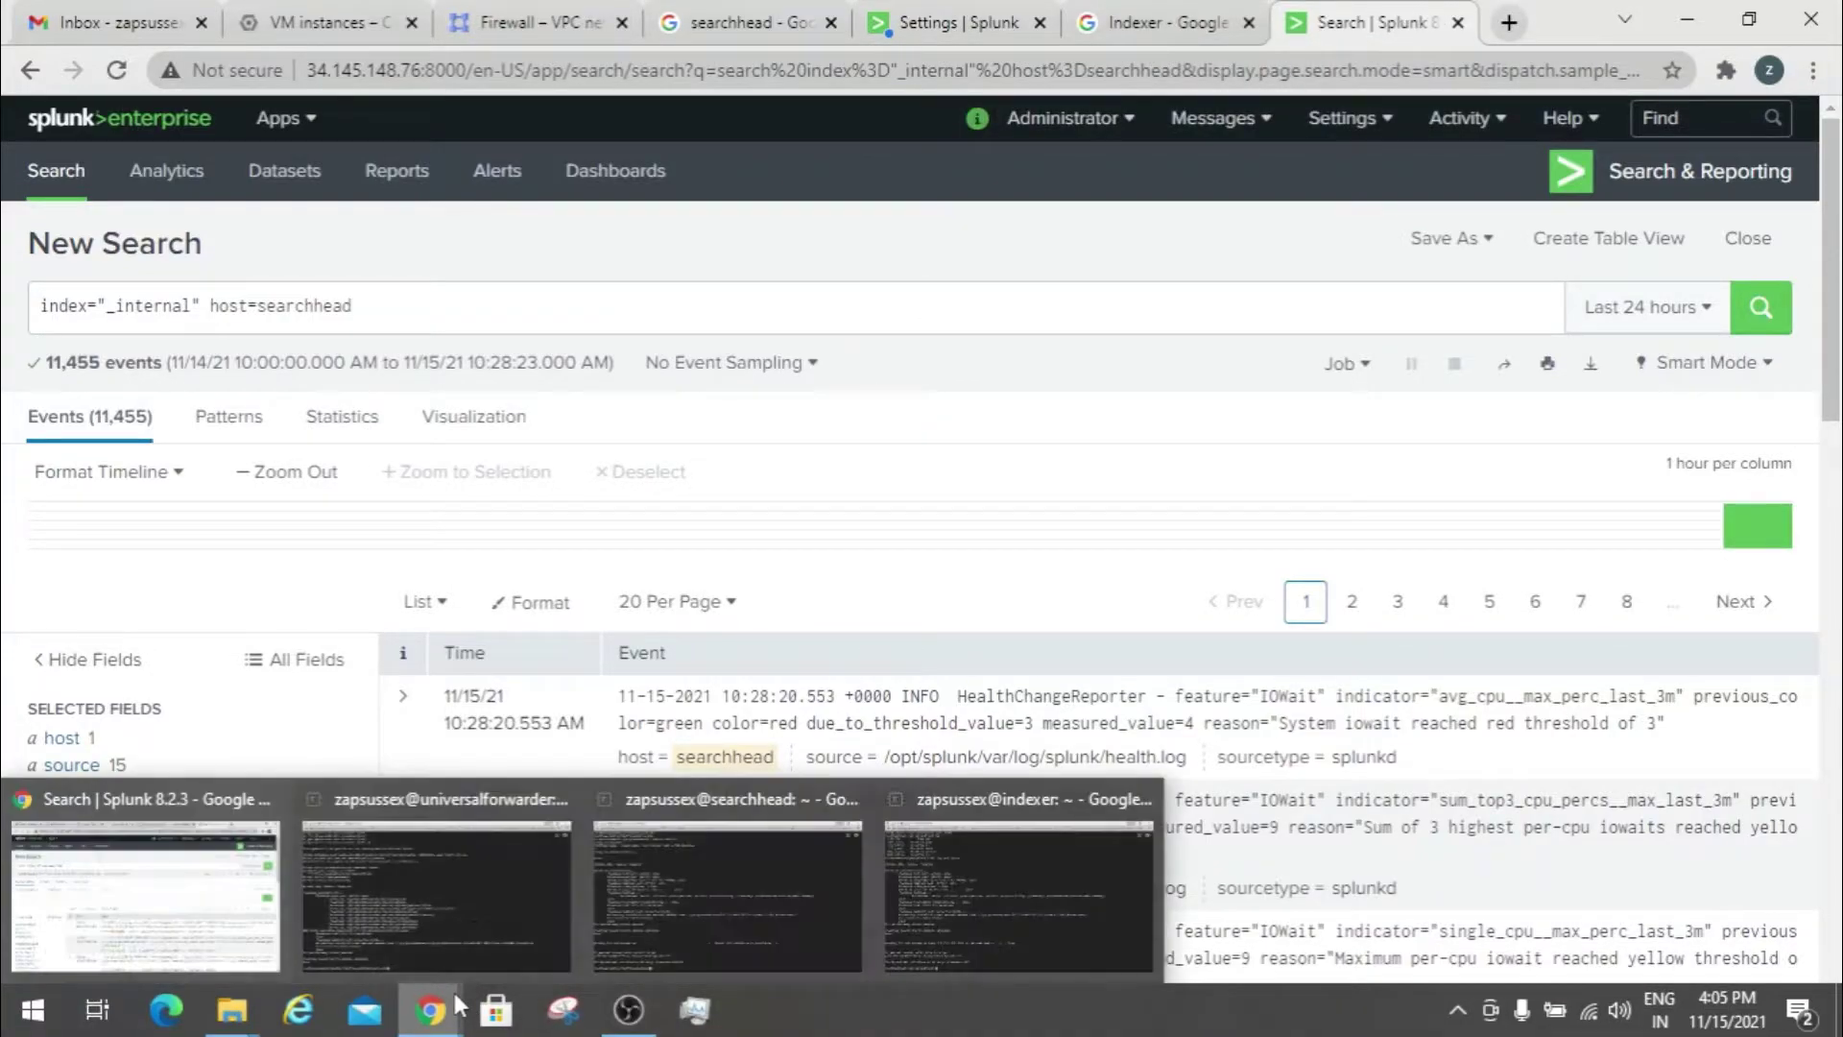
{"action": "left_click", "coordinate": [459, 862]}
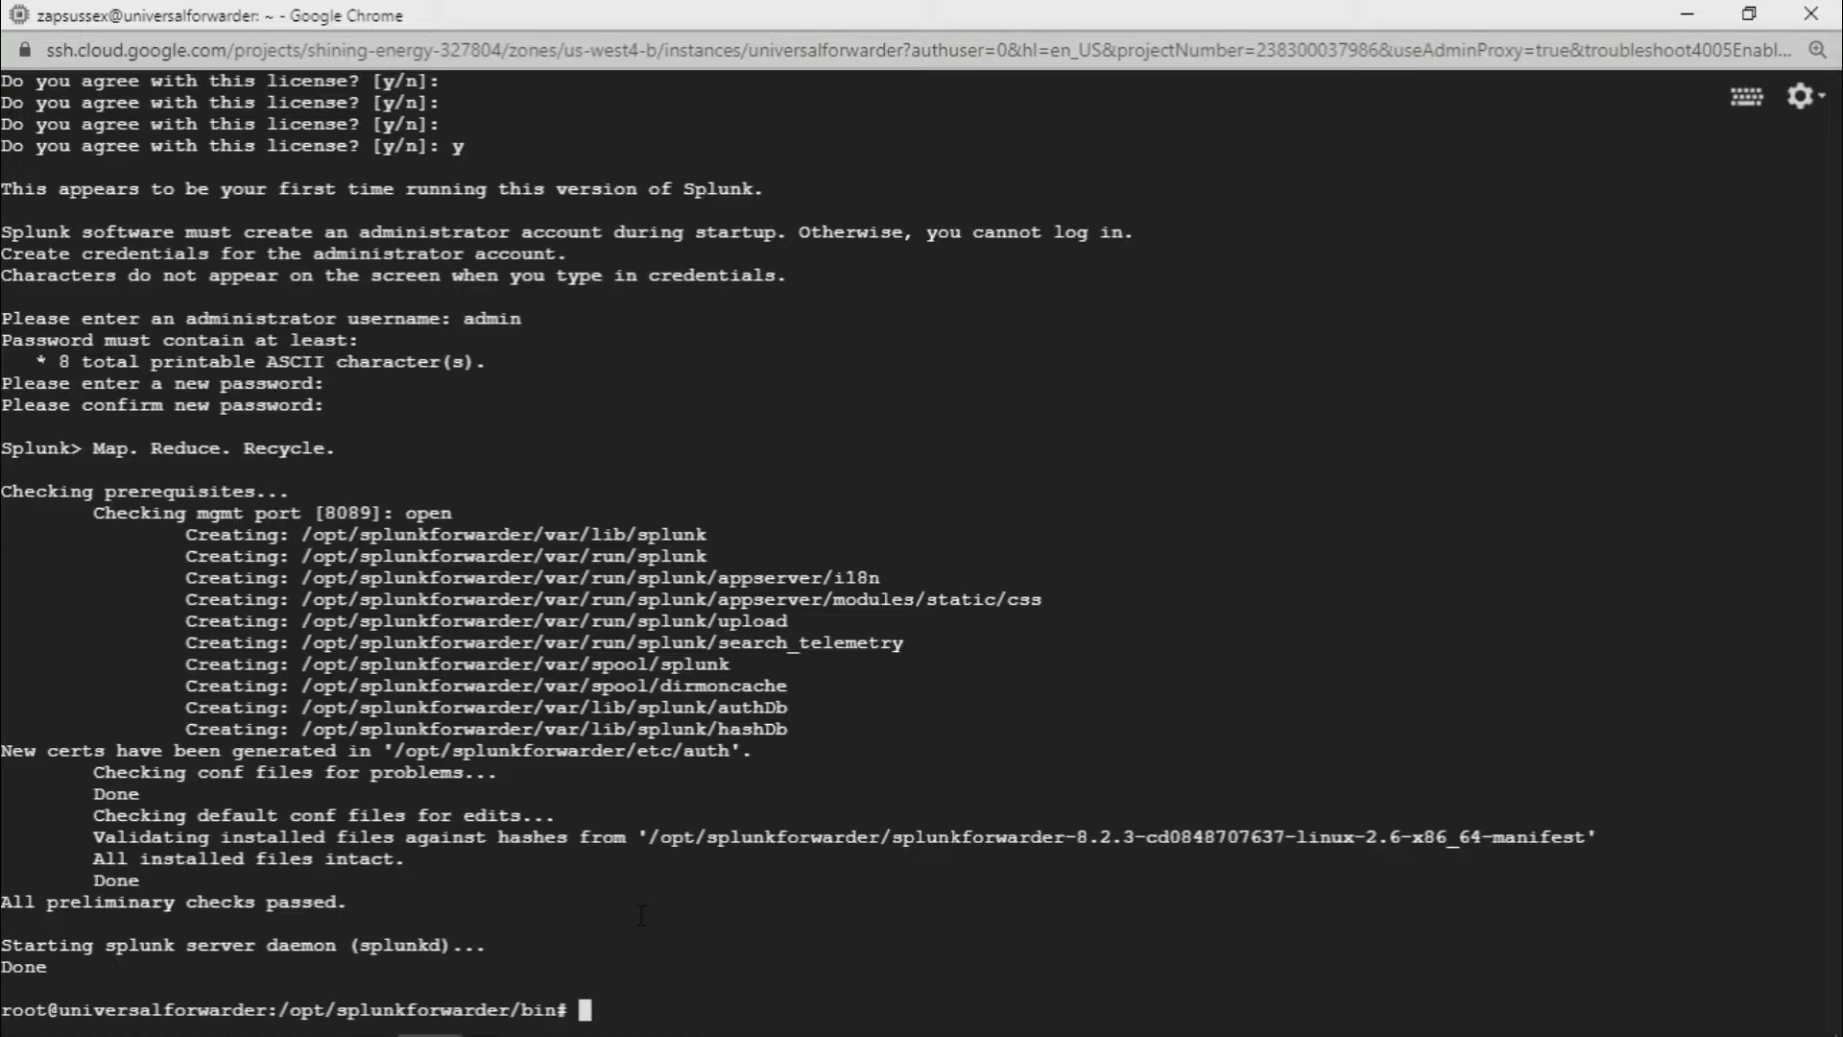
{"action": "type", "text": "./splunk"}
{"action": "type", "text": "add forwa"}
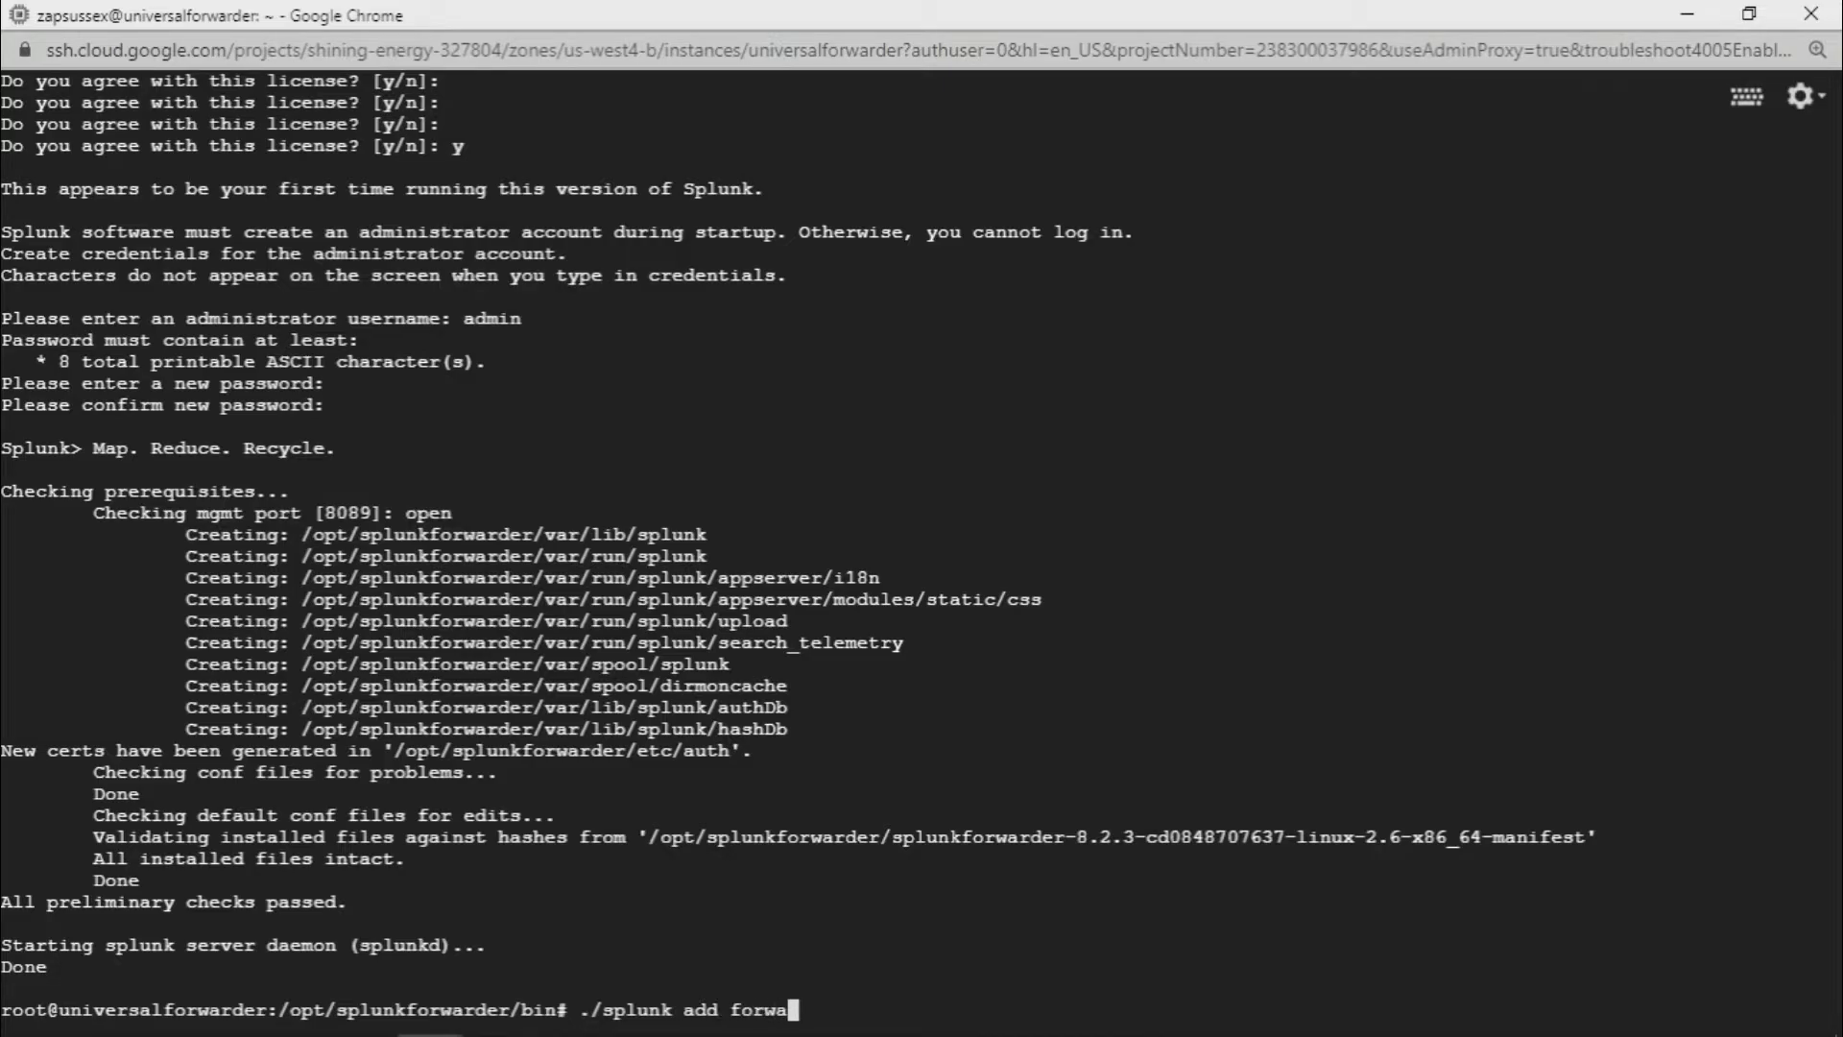
{"action": "type", "text": "rd-server"}
Copy the indexer's external IP from the GCP VM instances list
{"action": "left_click", "coordinate": [1687, 13]}
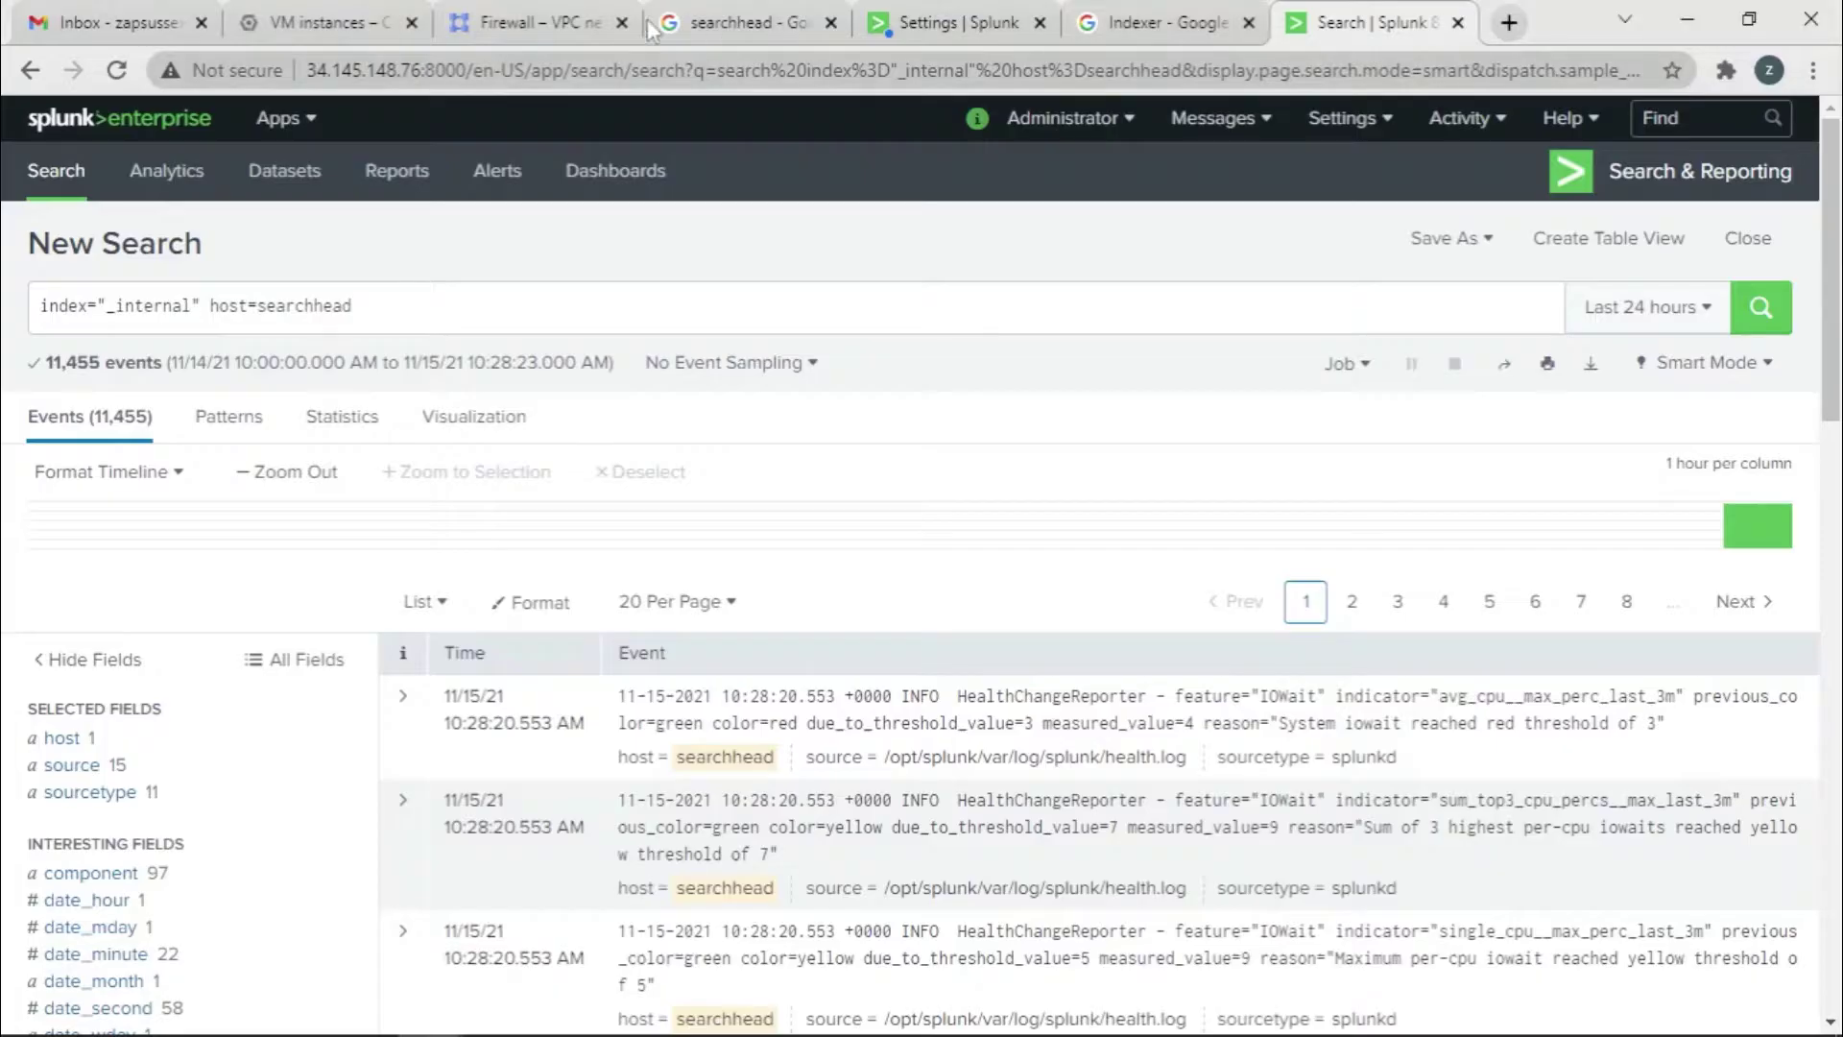
{"action": "left_click", "coordinate": [306, 14]}
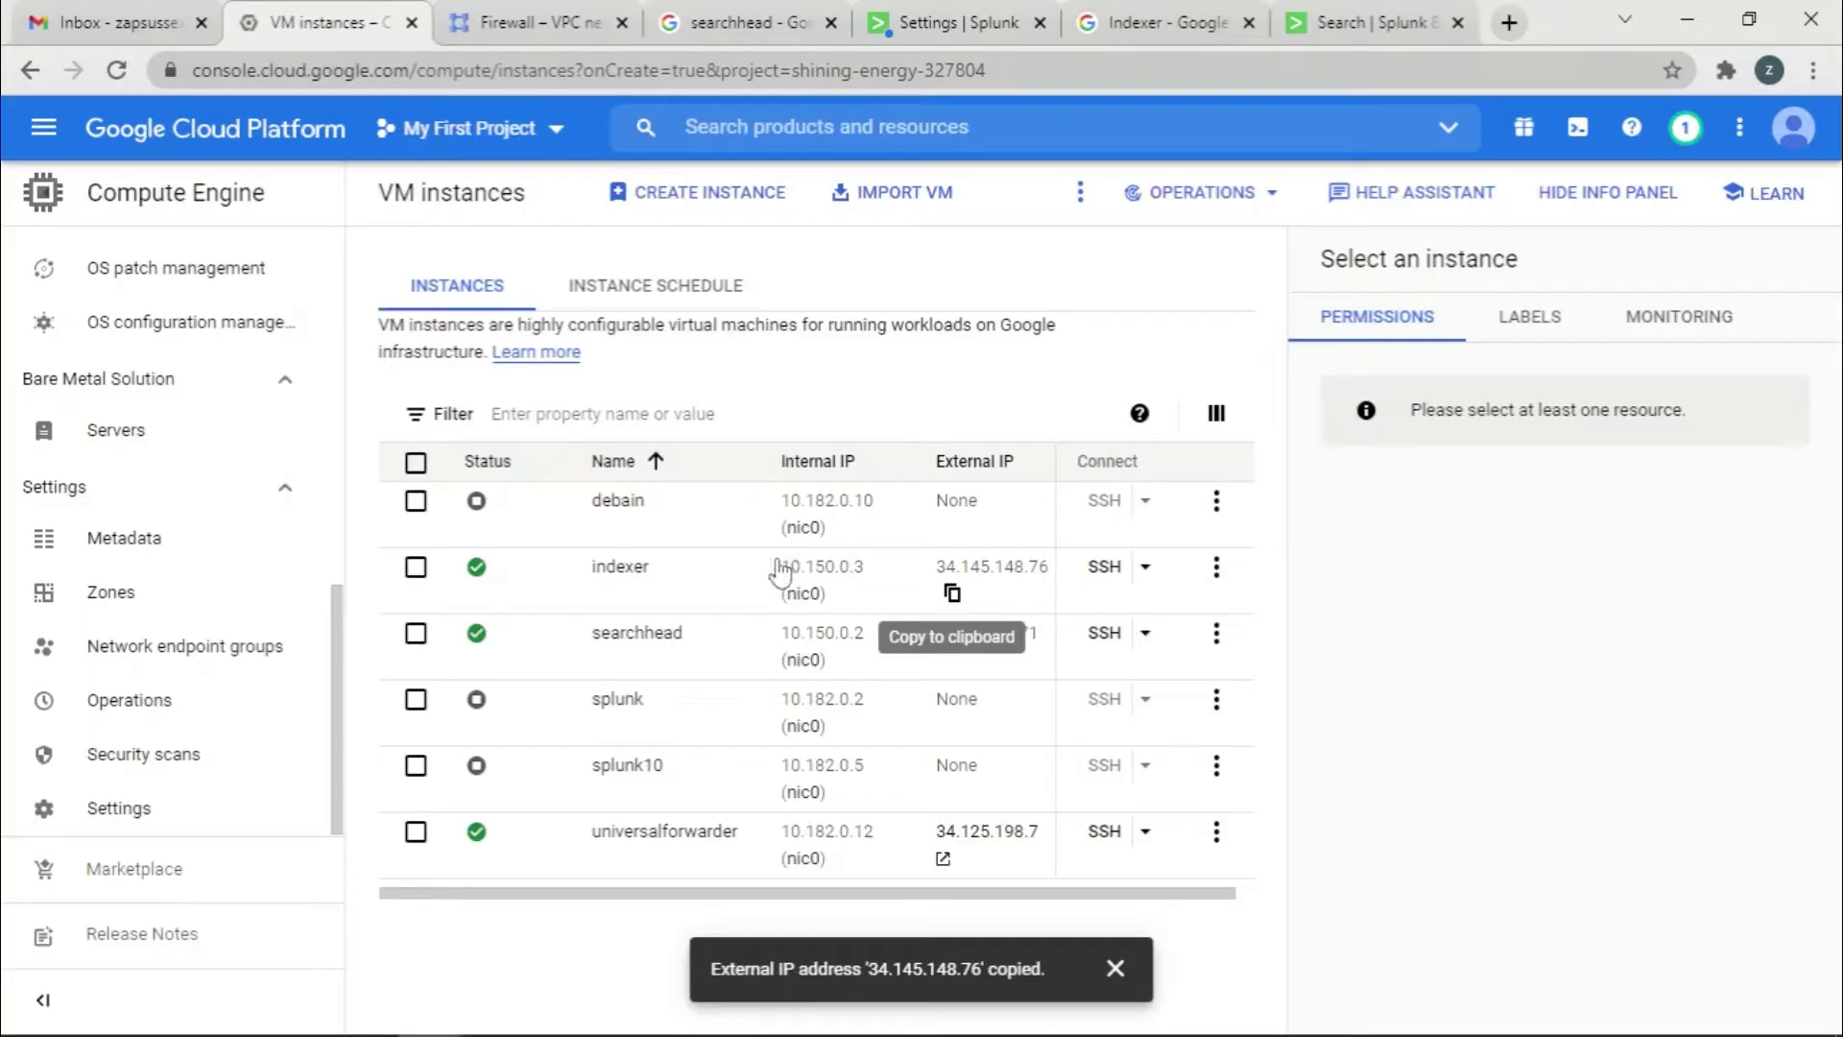
{"action": "left_click", "coordinate": [950, 594]}
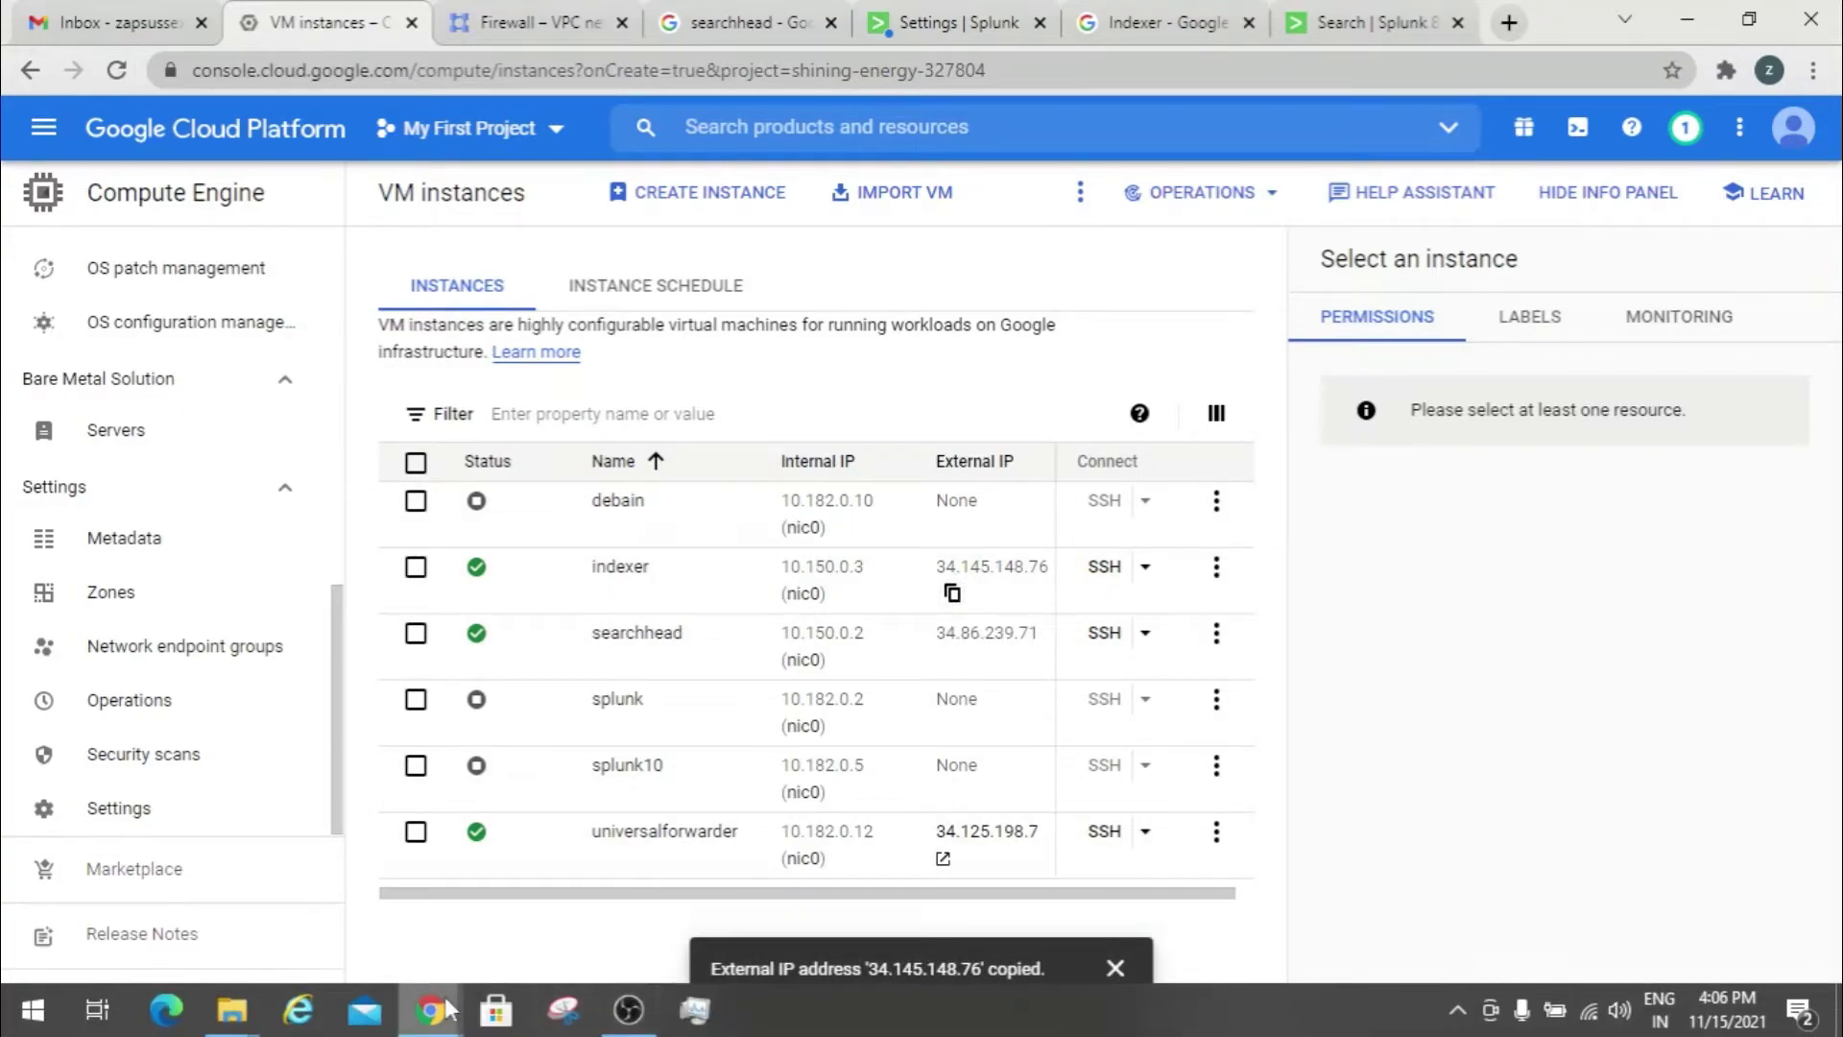
Finish the command with the pasted IP plus ':9997', then authenticate as the Splunk admin user
{"action": "mouse_move", "coordinate": [448, 1010]}
{"action": "left_click", "coordinate": [469, 912]}
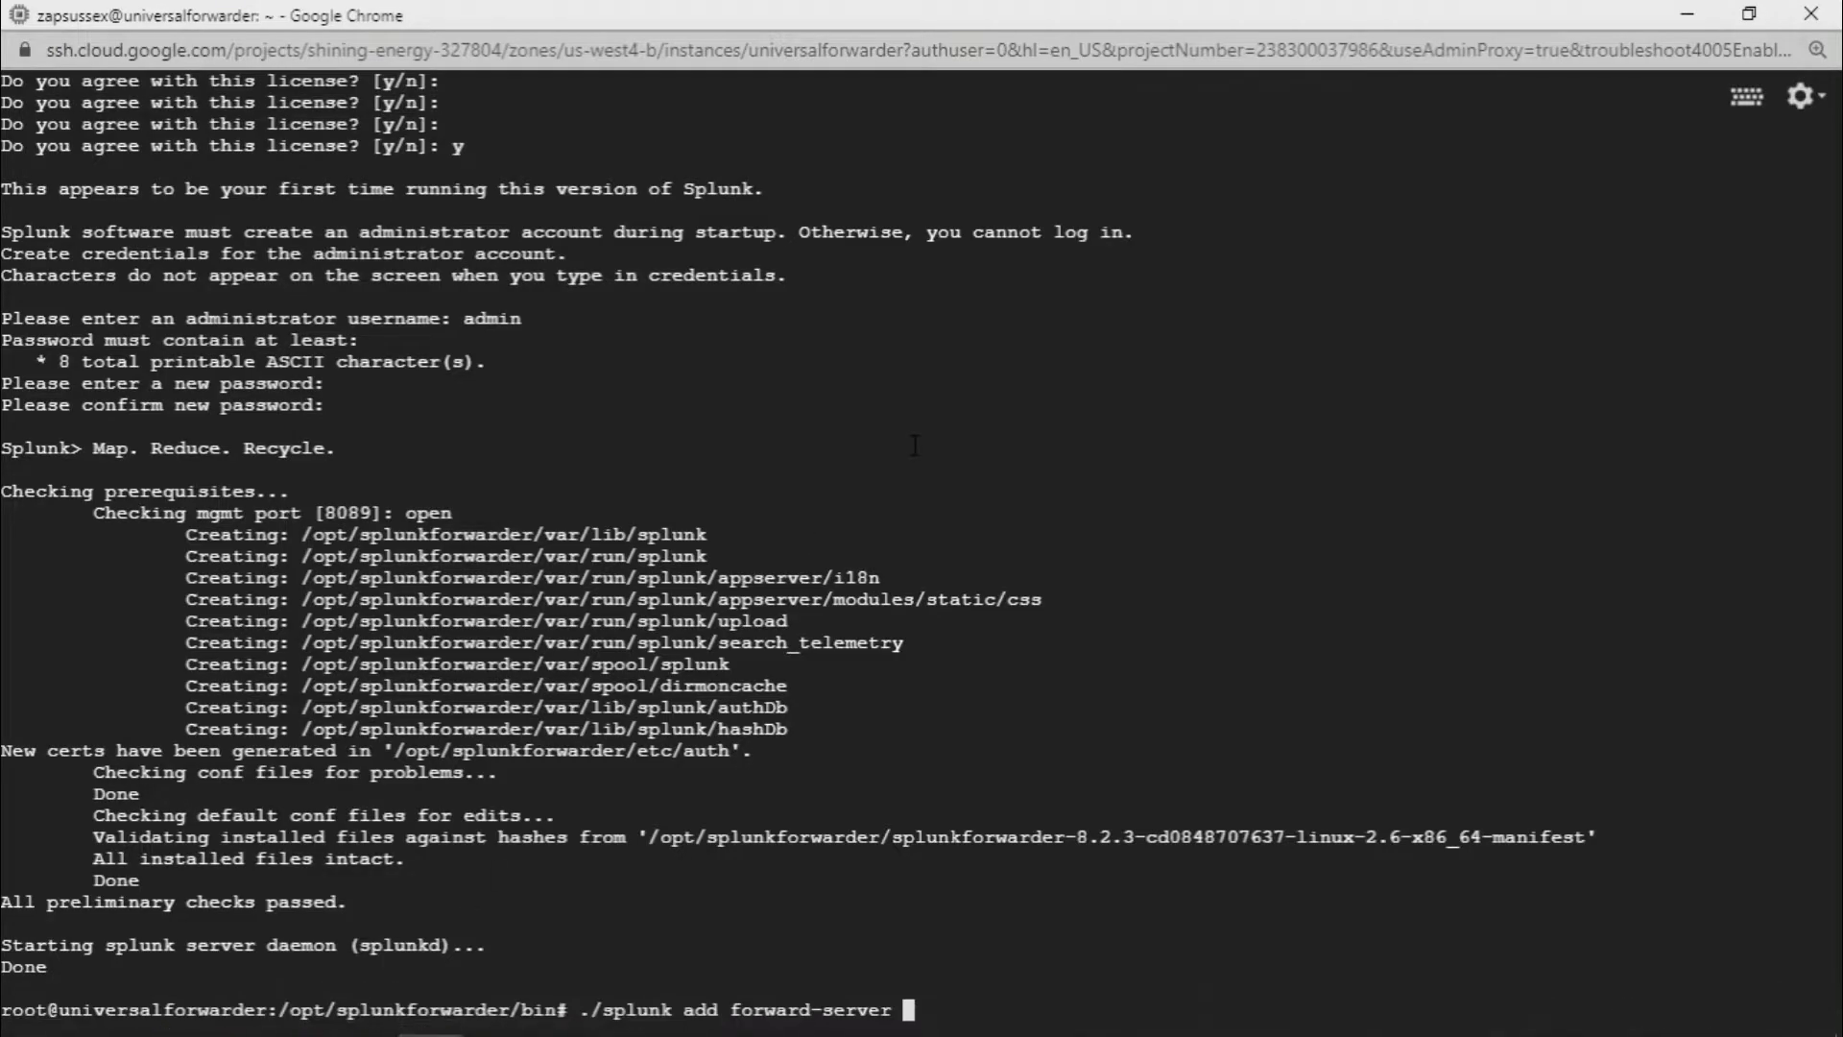
{"action": "key", "text": "ctrl+v"}
{"action": "type", "text": ":"}
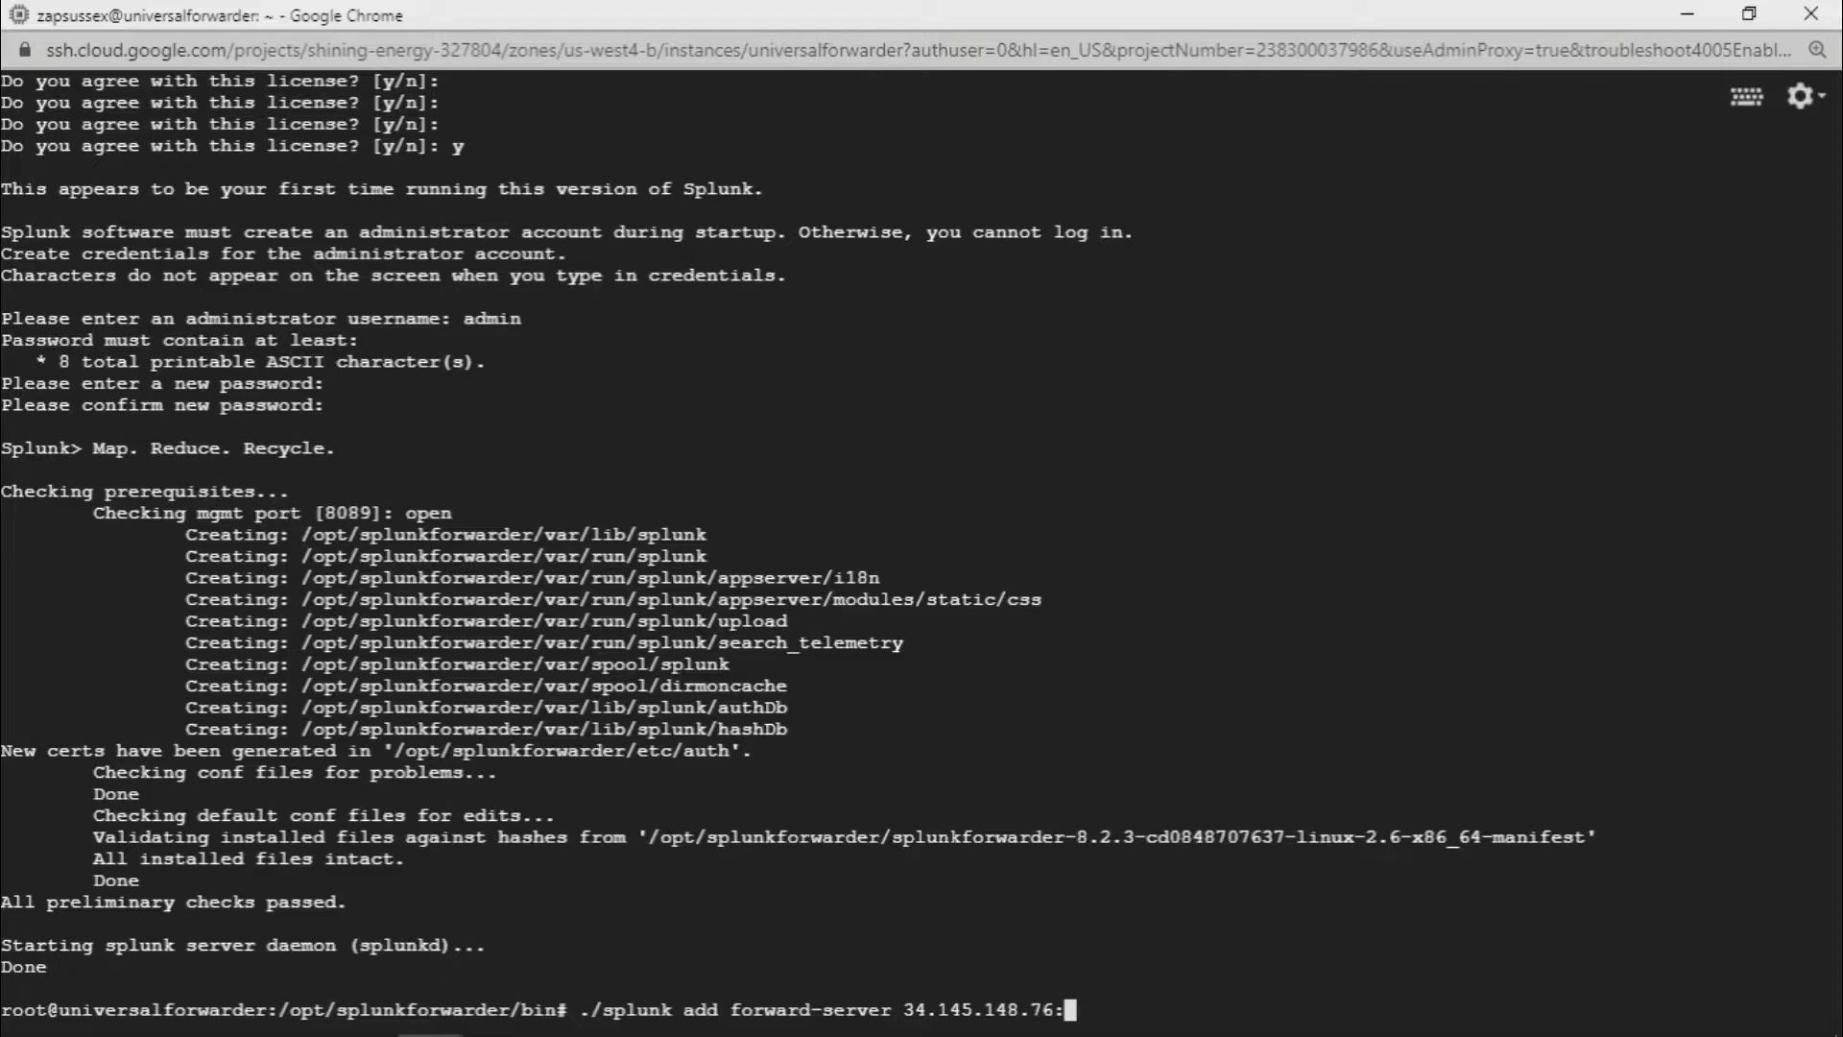
{"action": "type", "text": "9997"}
{"action": "key", "text": "Return"}
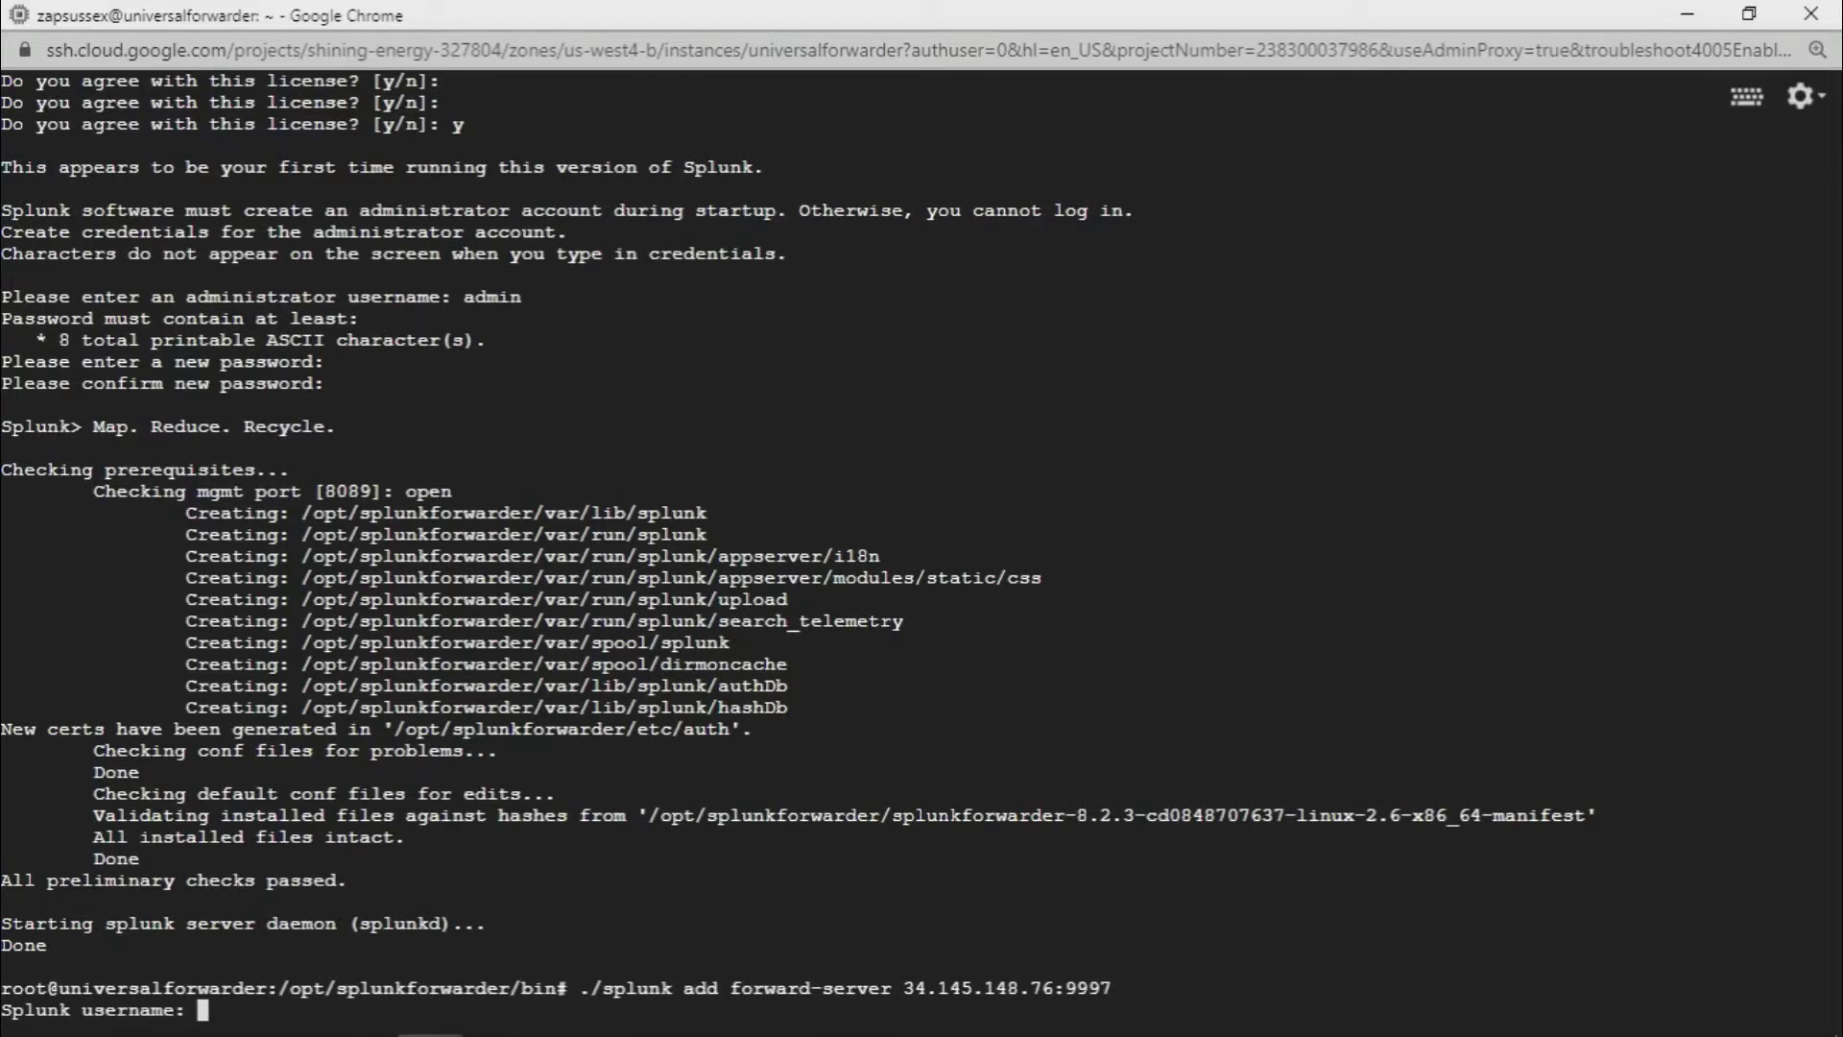
{"action": "type", "text": "admin"}
{"action": "key", "text": "Return"}
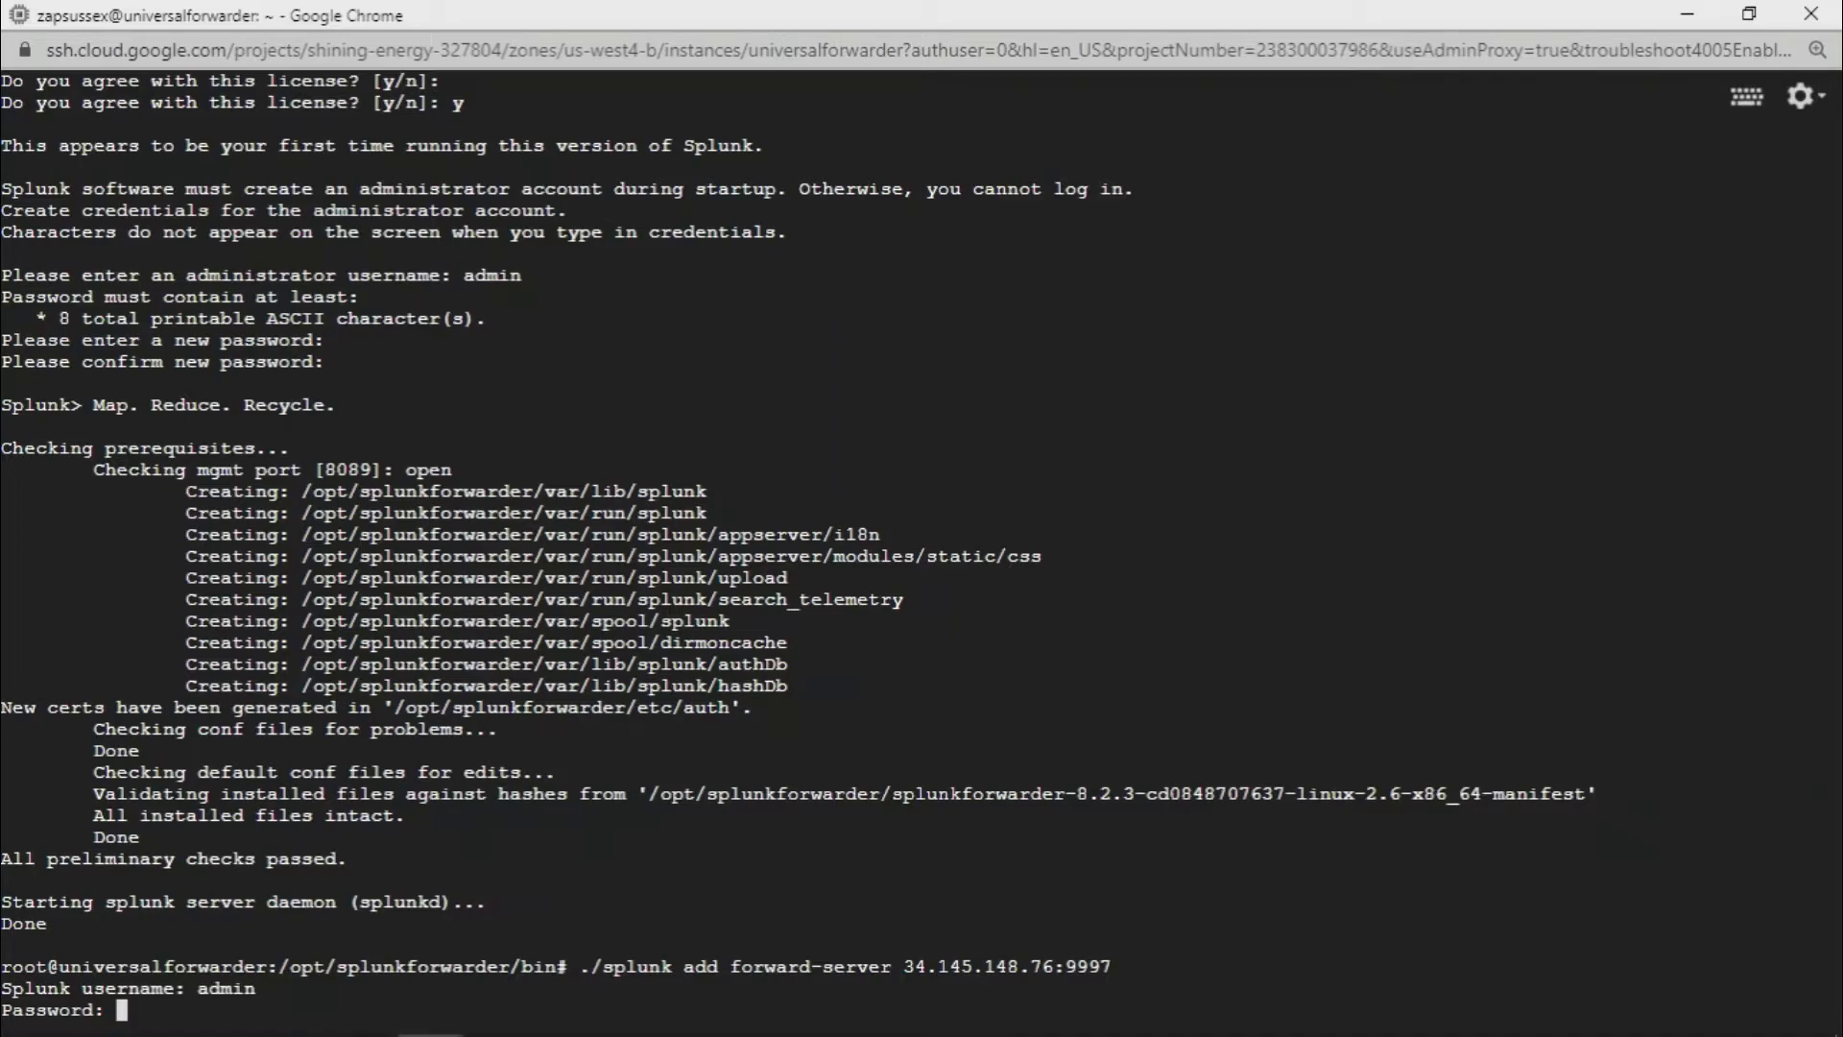
{"action": "key", "text": "Return"}
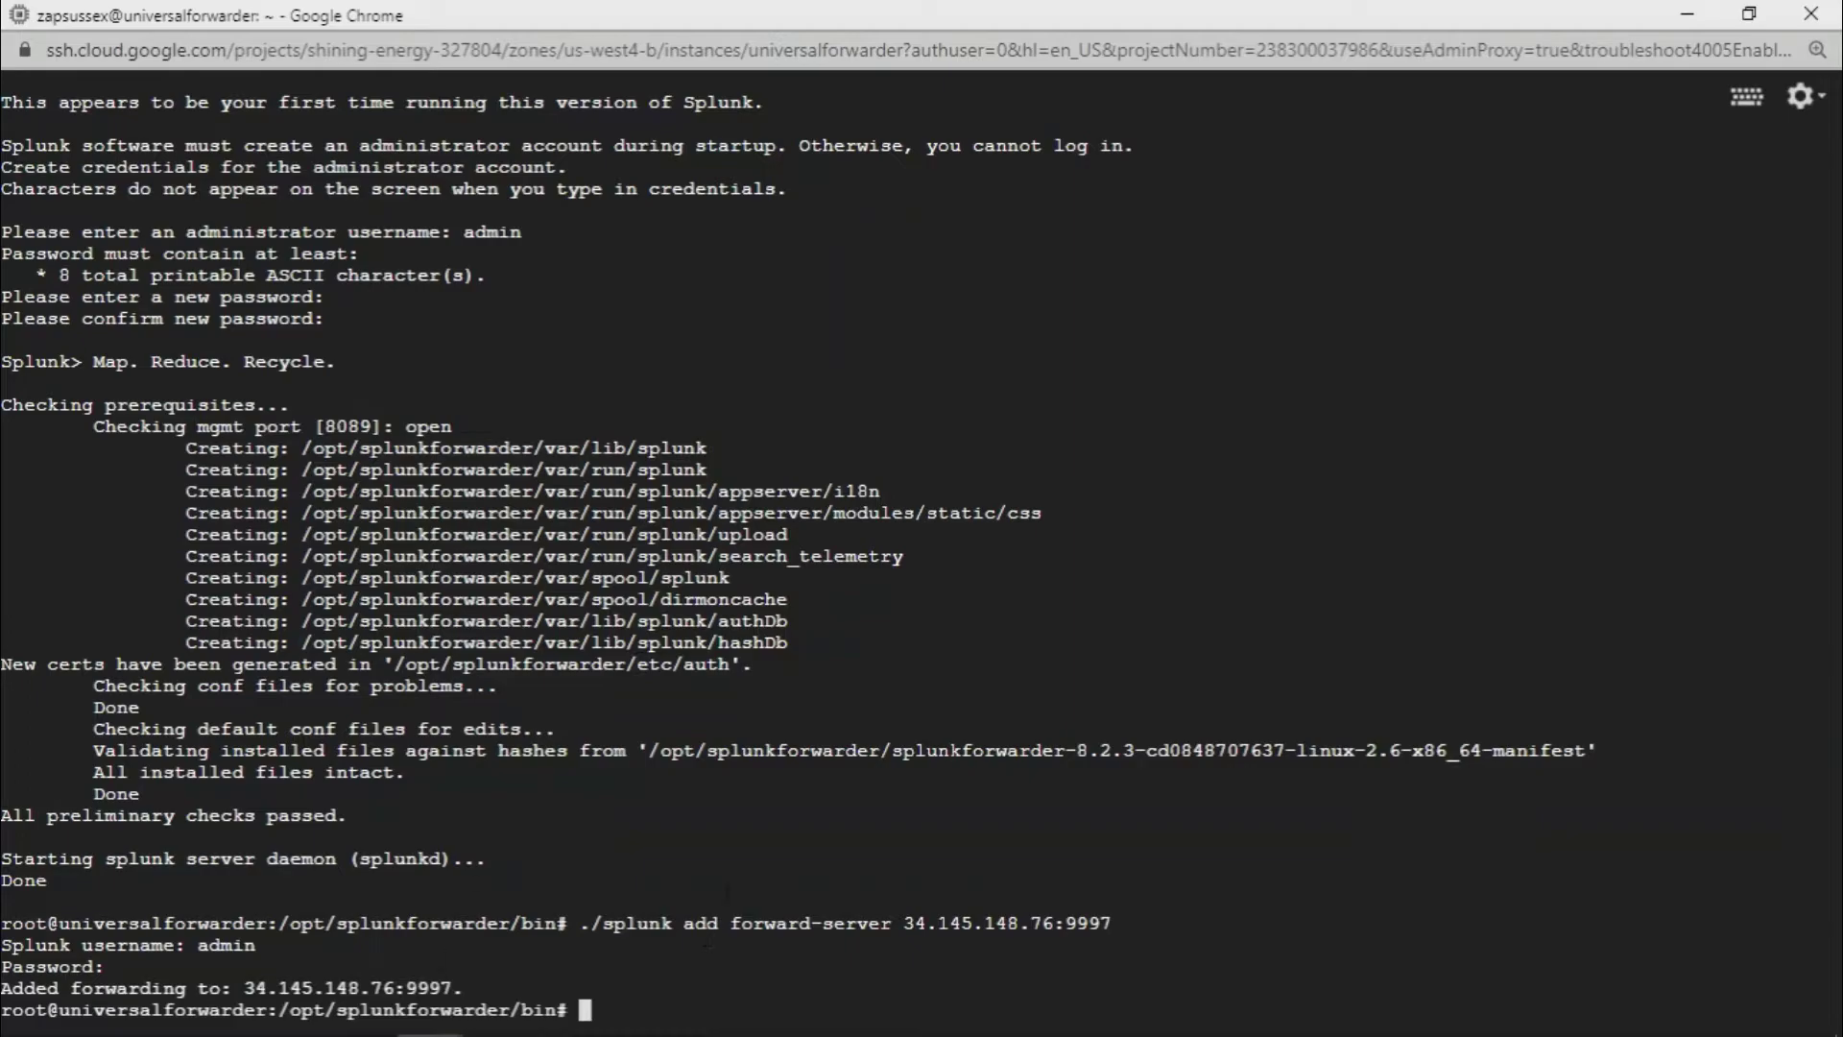
Run './splunk restart' on the universal forwarder
{"action": "type", "text": "./splunk res"}
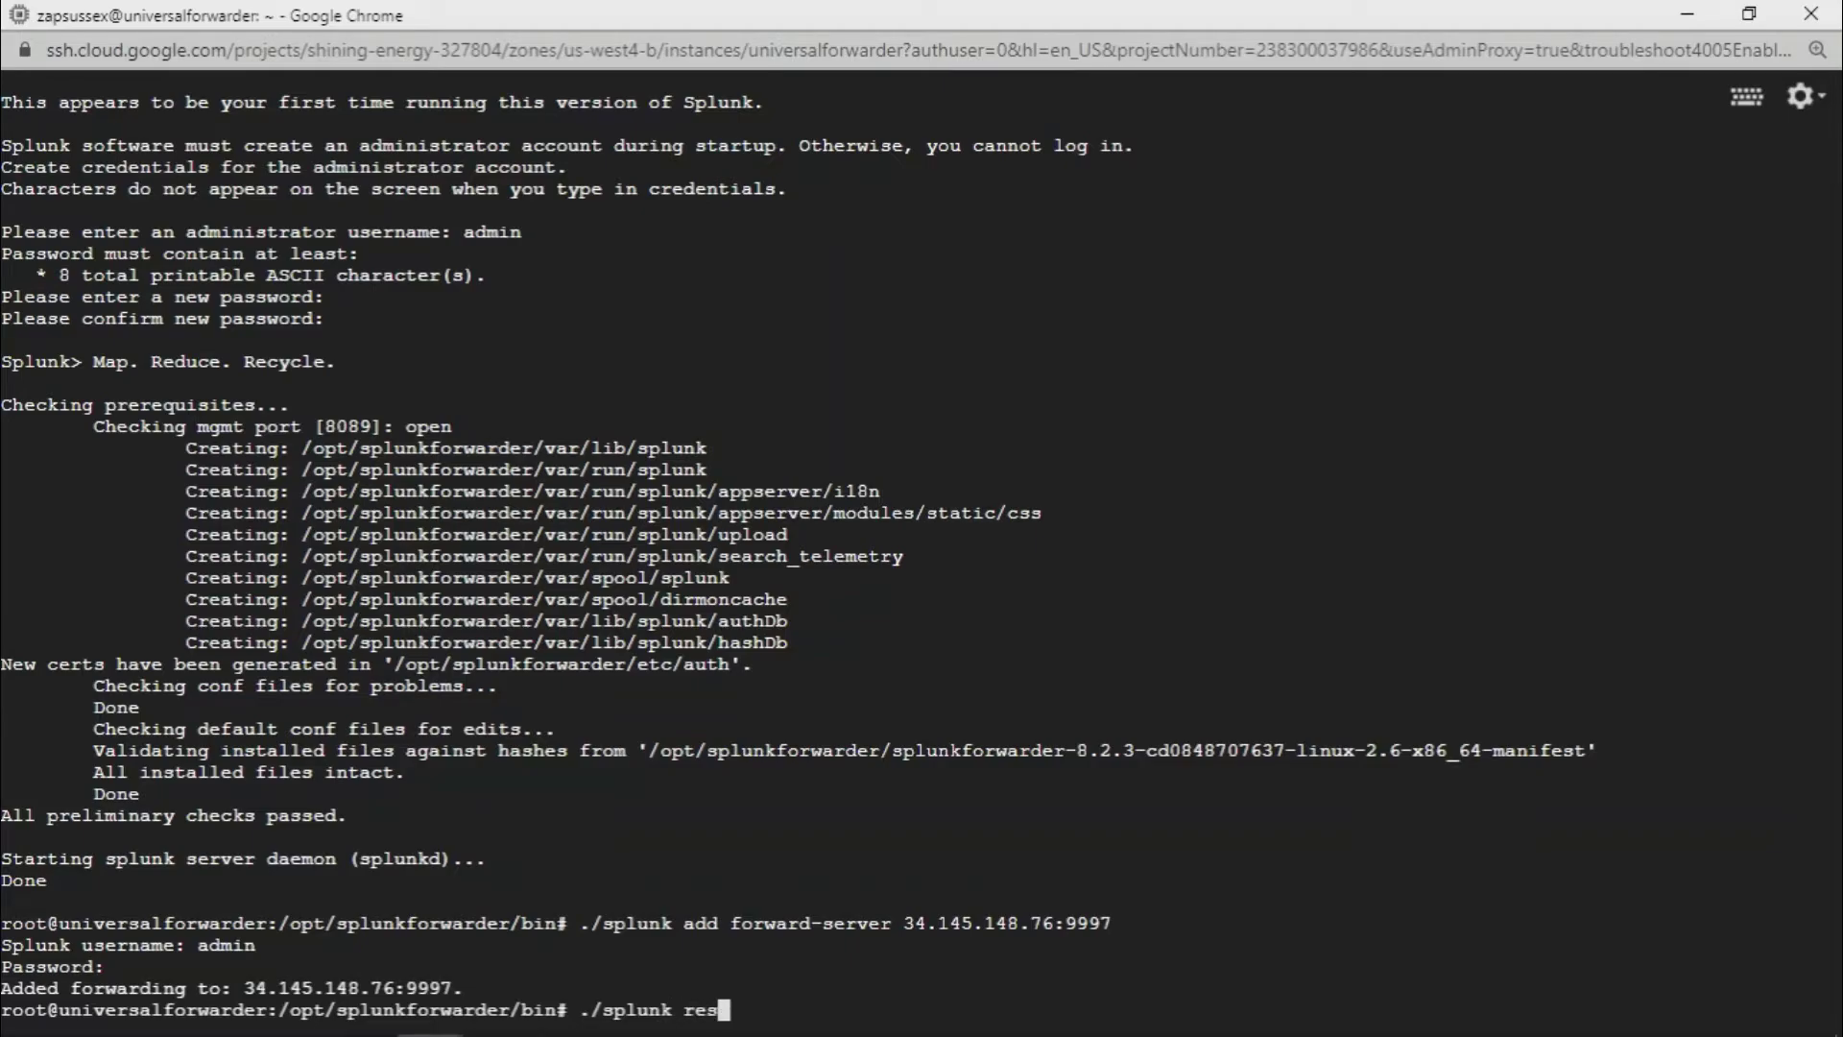
{"action": "type", "text": "tart"}
{"action": "key", "text": "Return"}
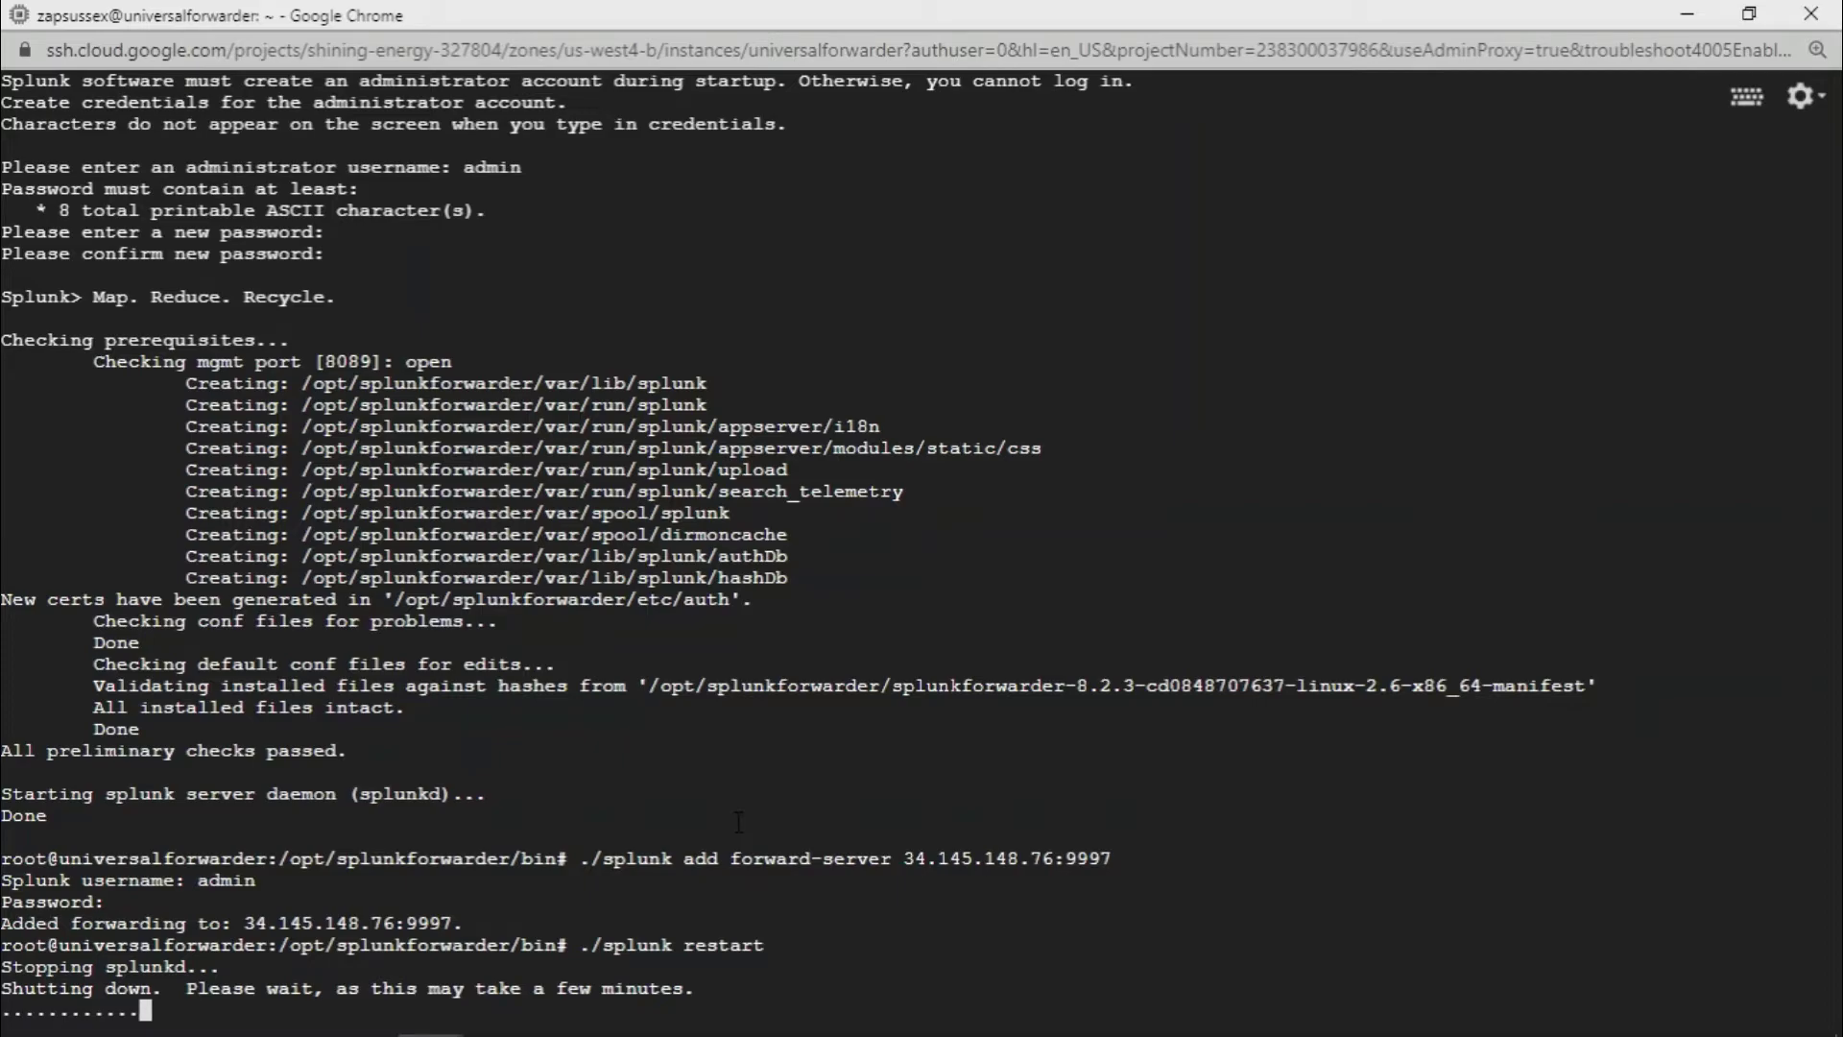
Verify the indexer search peer is Up and Healthy, then confirm the forwarder restart finished
{"action": "left_click", "coordinate": [1686, 13]}
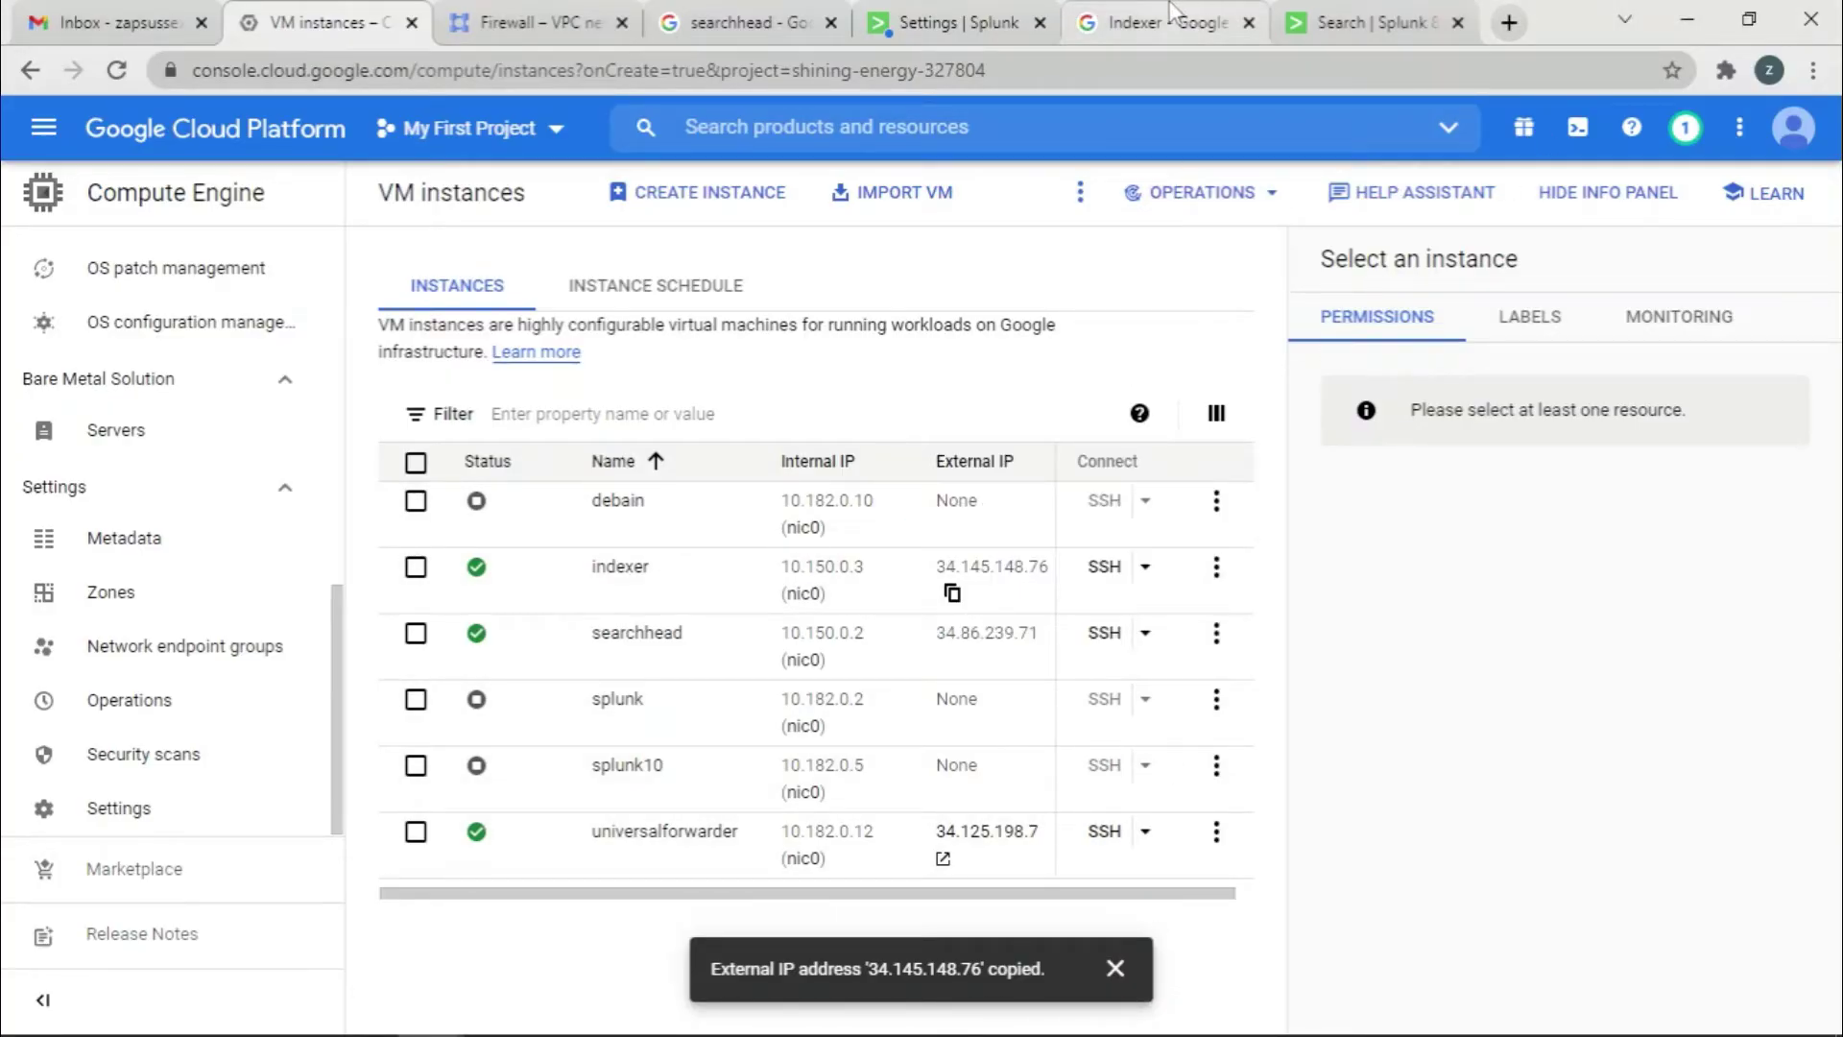
{"action": "left_click", "coordinate": [991, 11]}
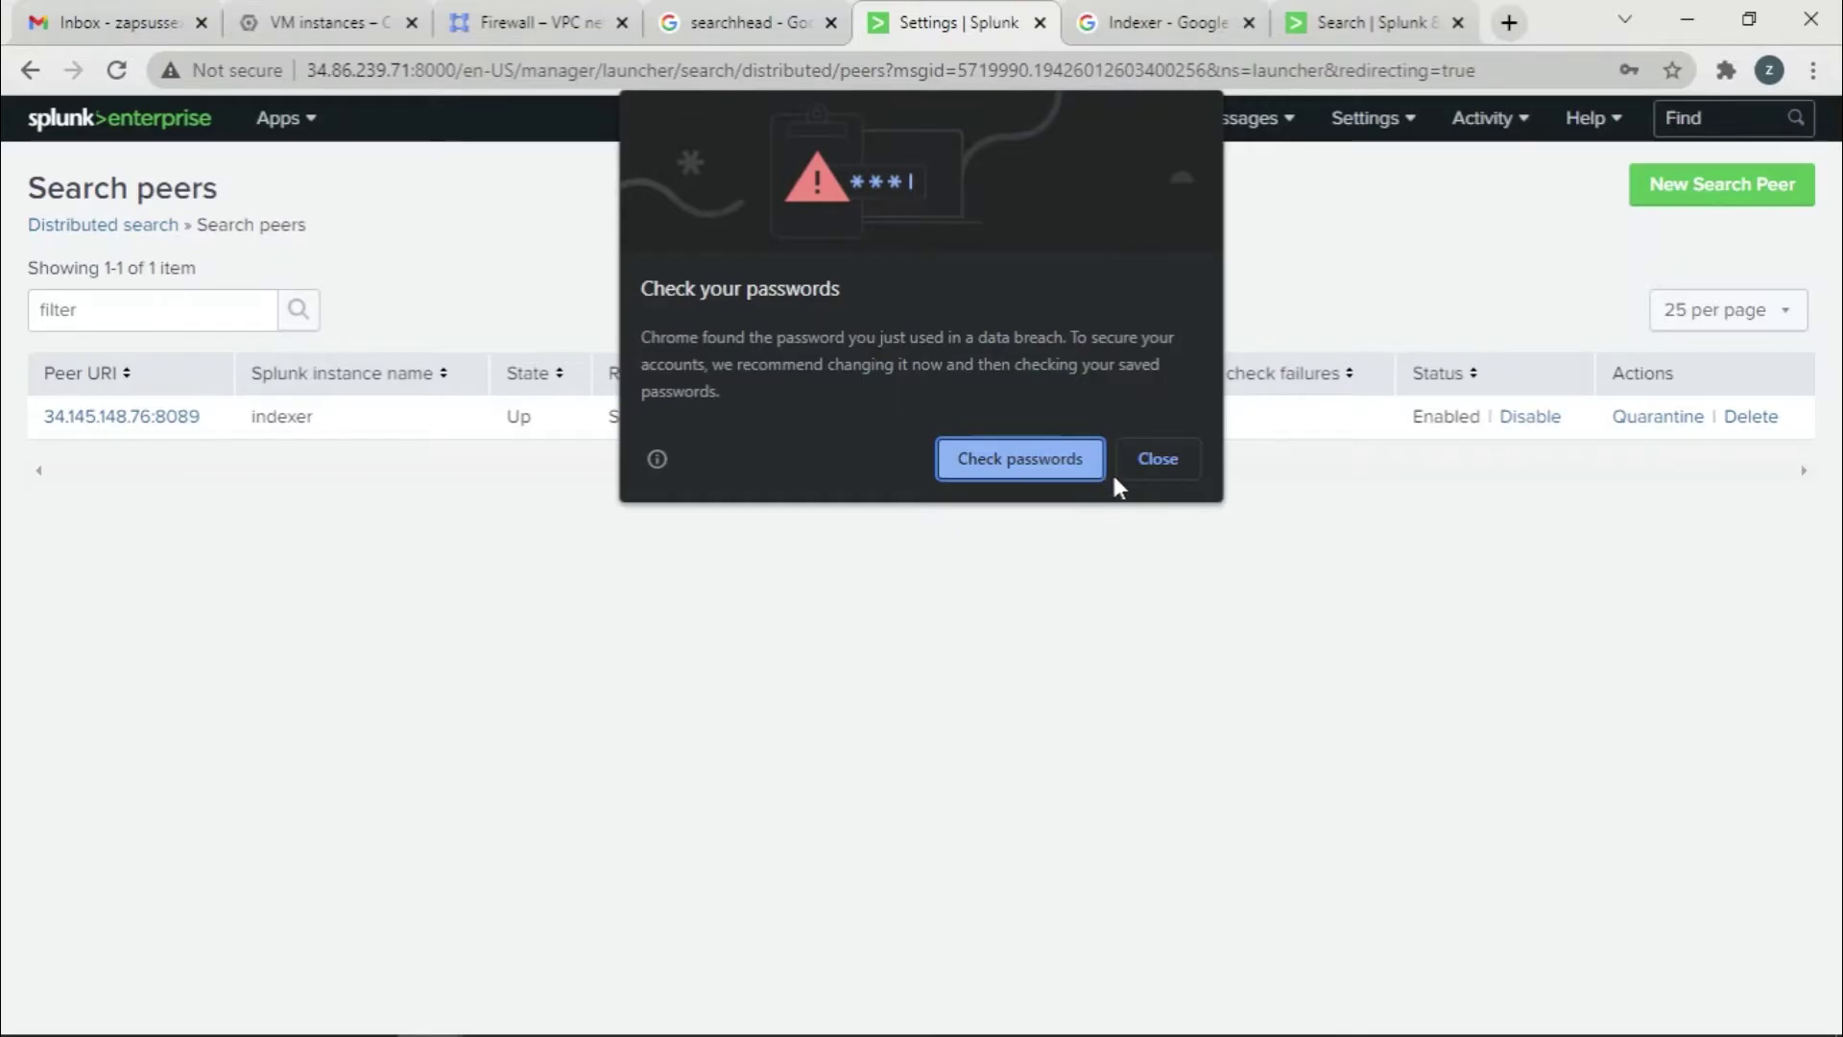
{"action": "left_click", "coordinate": [1140, 467]}
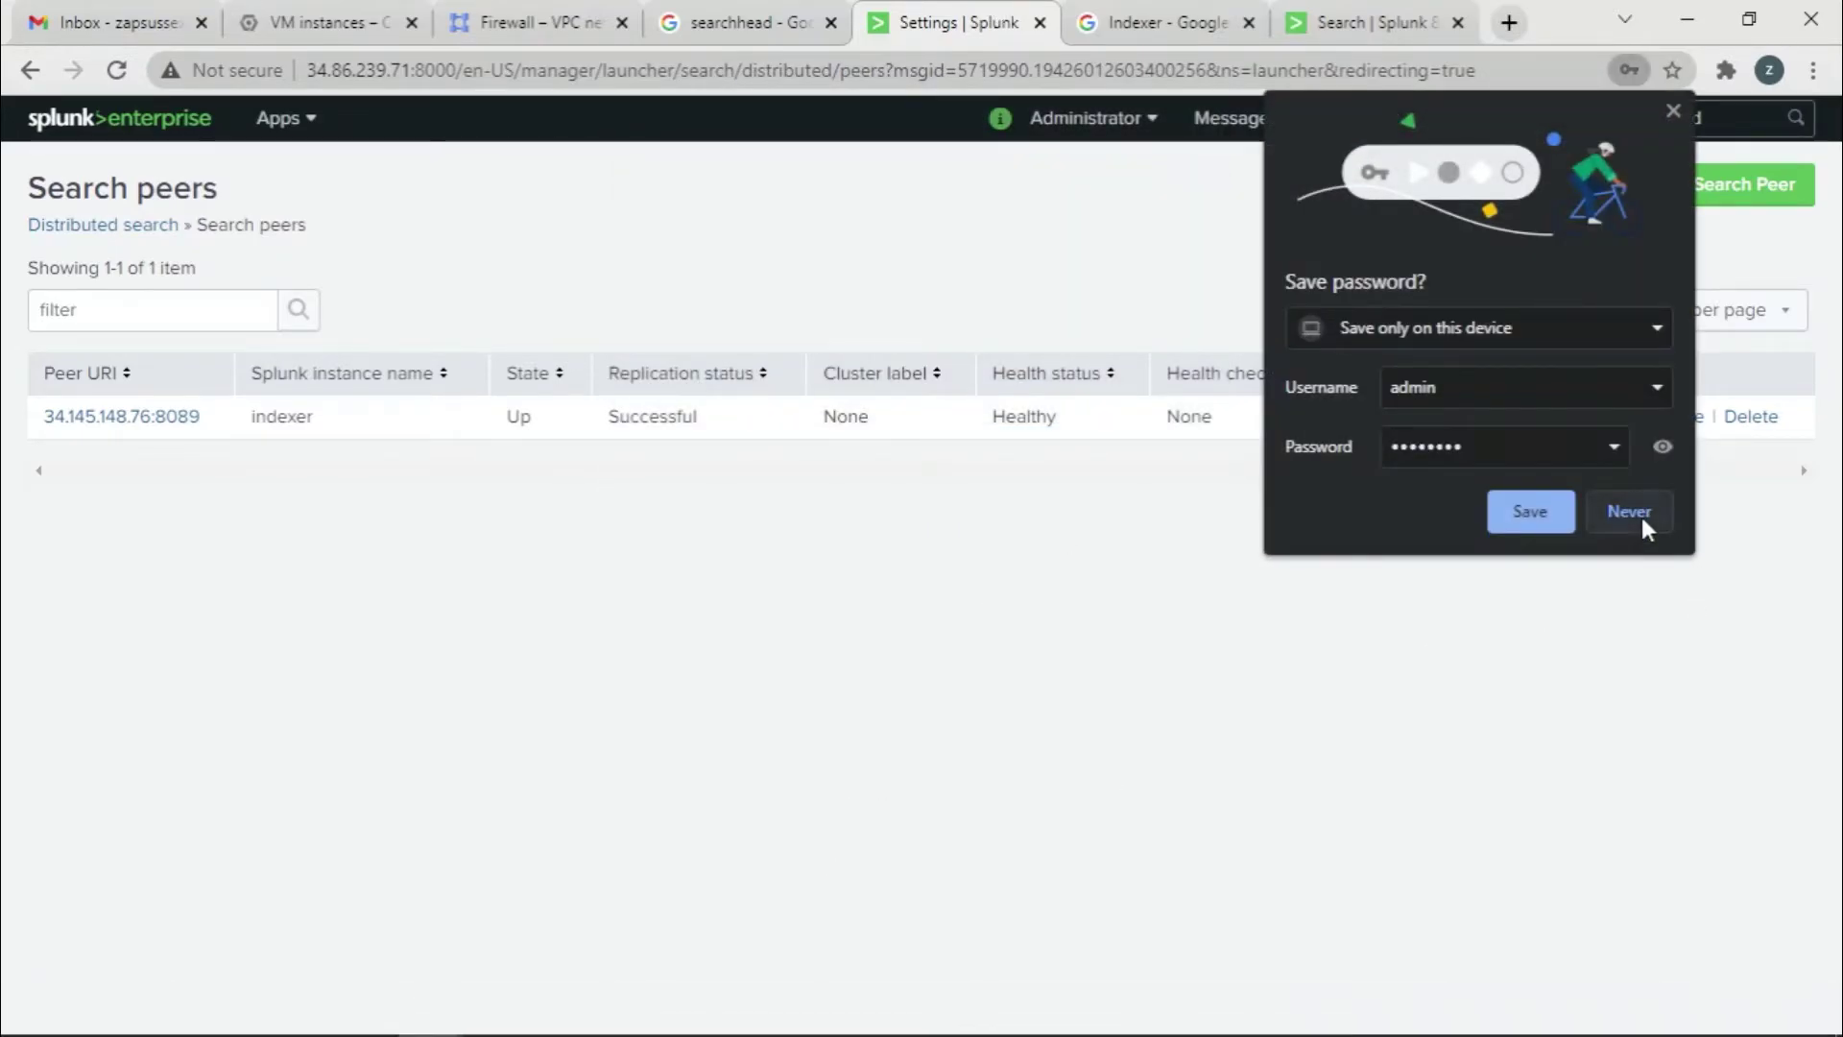
{"action": "left_click", "coordinate": [1641, 523]}
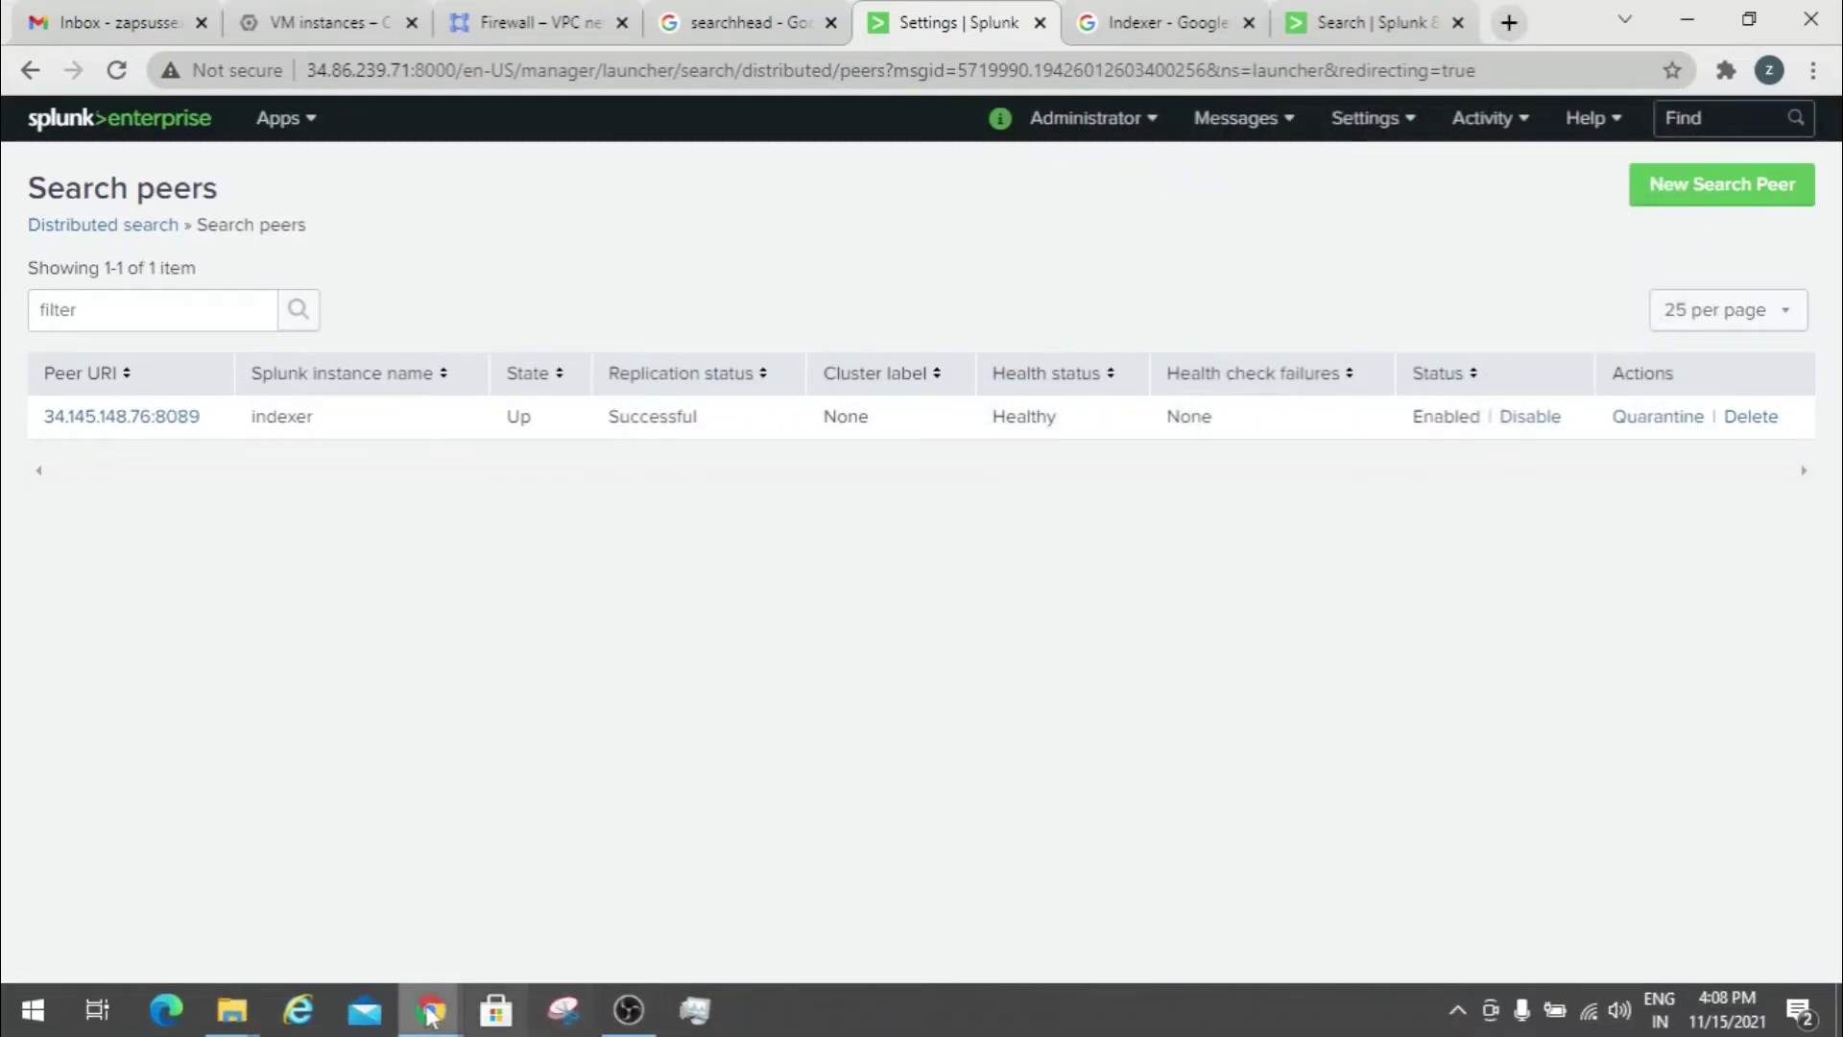
{"action": "mouse_move", "coordinate": [429, 1013]}
{"action": "left_click", "coordinate": [437, 872]}
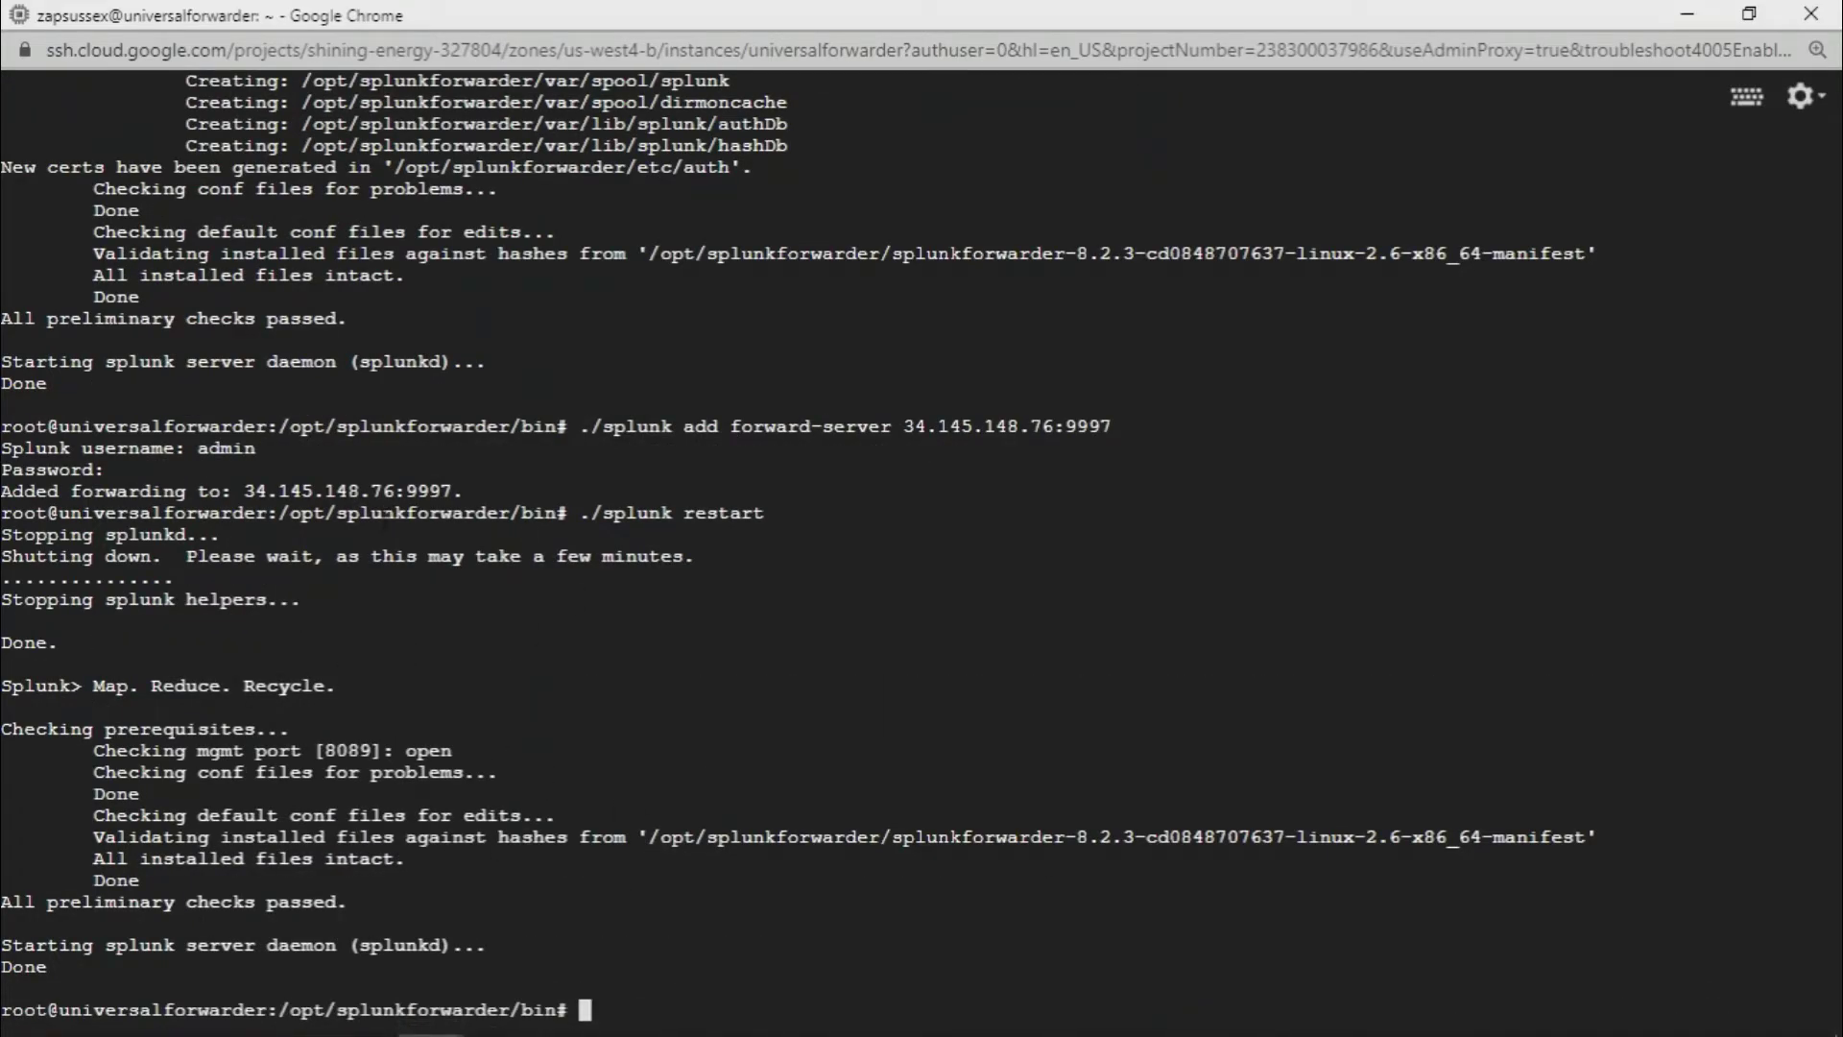
Remove 'host=searchhead' from the index="_internal" search and rerun it across all hosts
{"action": "left_click", "coordinate": [1687, 14]}
{"action": "left_click", "coordinate": [1331, 7]}
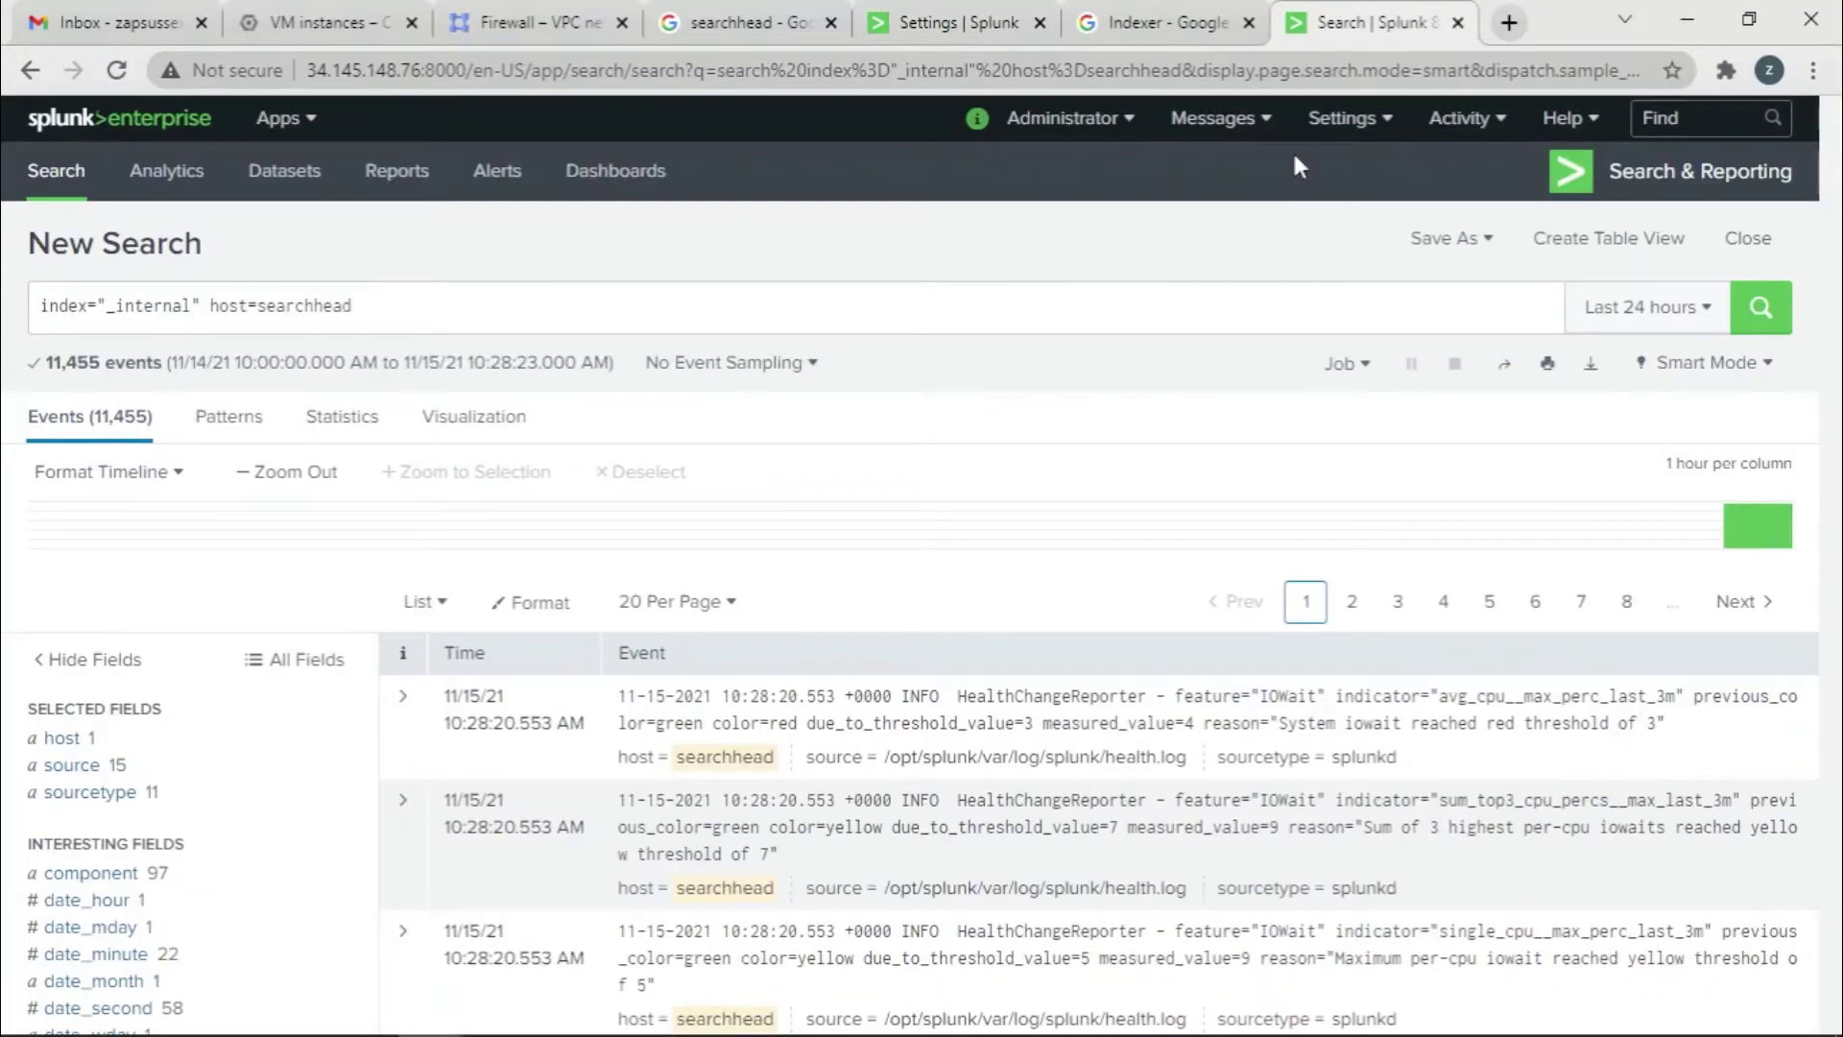
{"action": "left_click_drag", "start_coordinate": [372, 305], "coordinate": [213, 309]}
{"action": "key", "text": "BackSpace"}
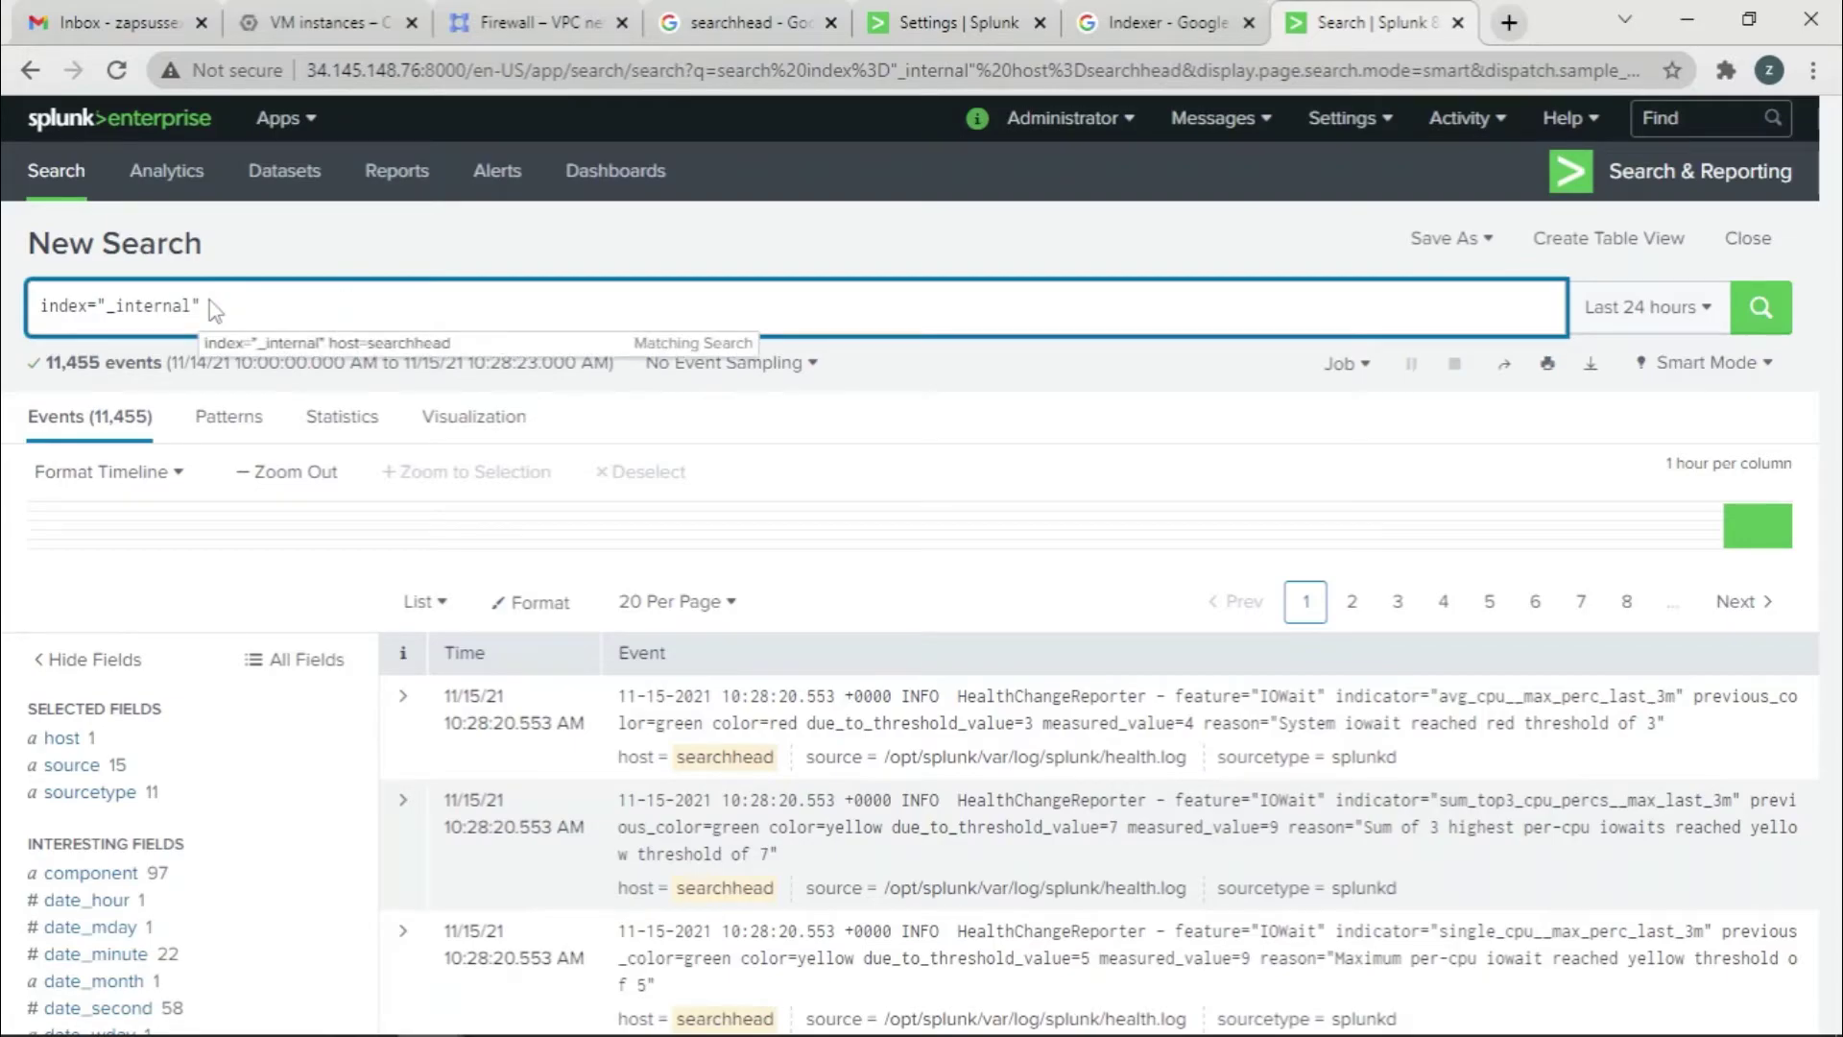
{"action": "key", "text": "Return"}
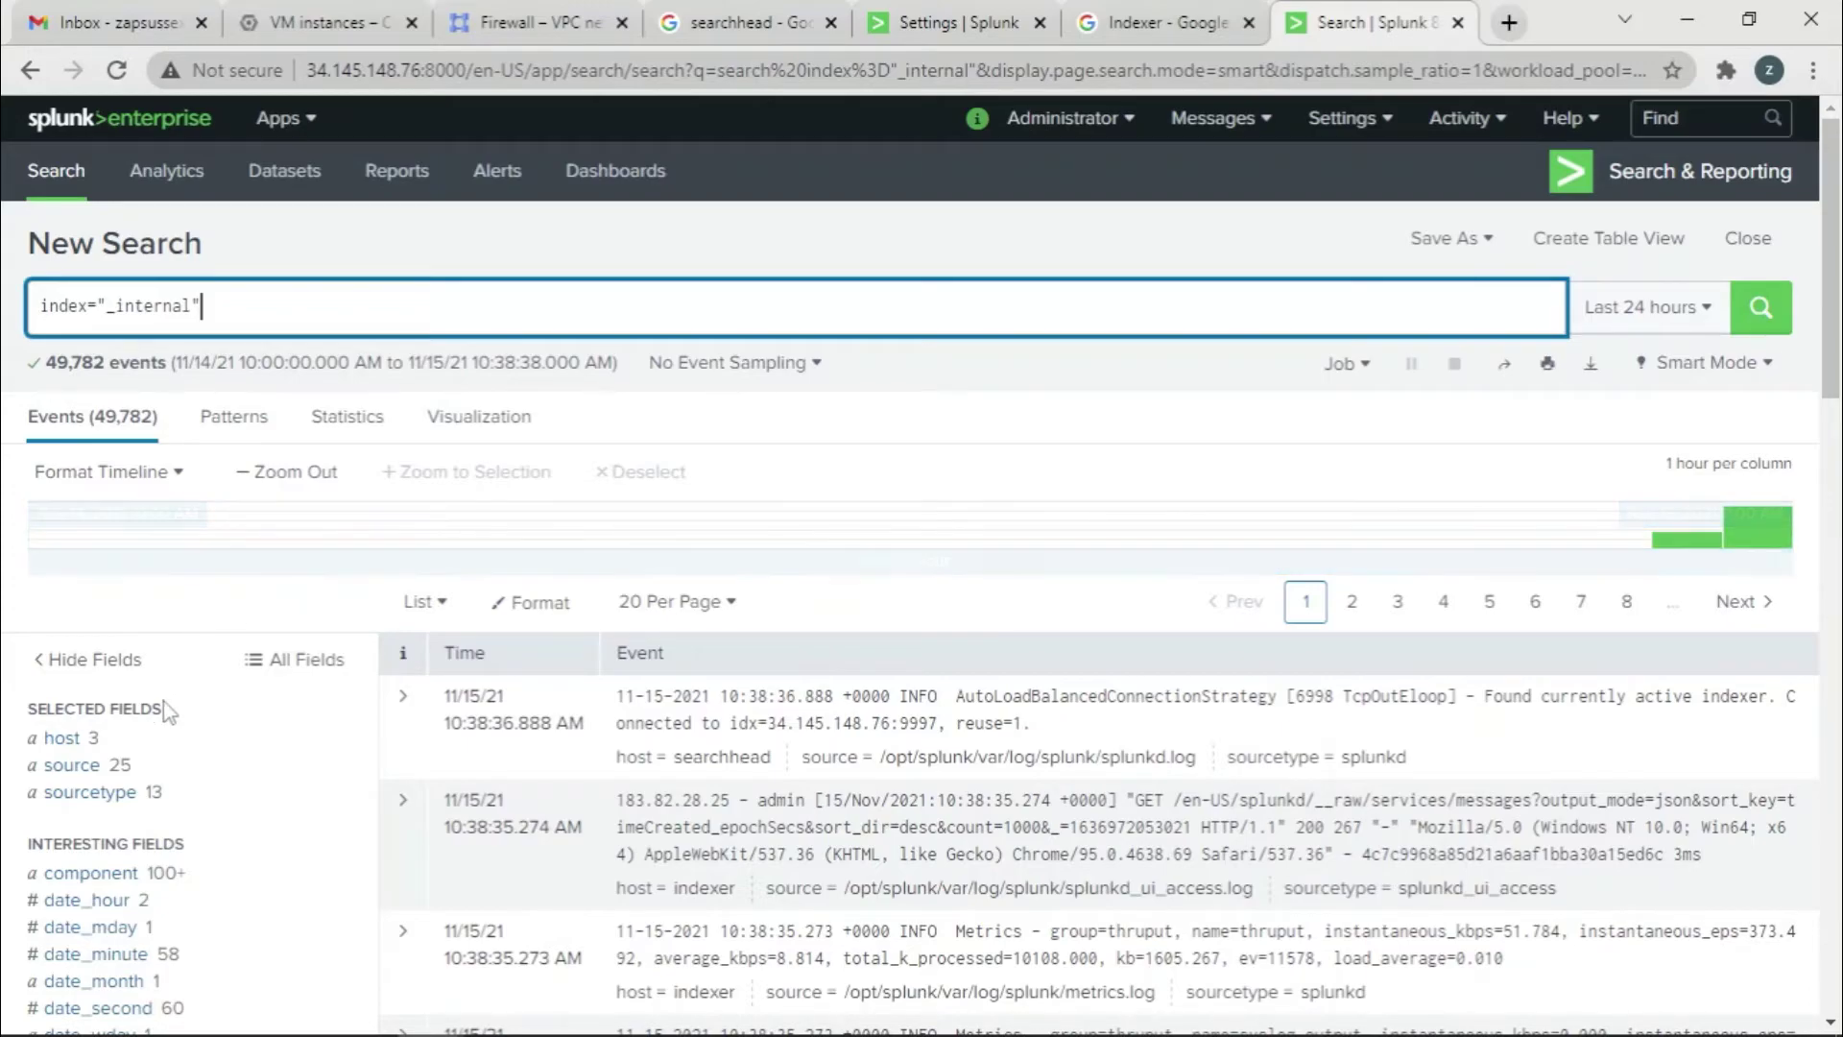
Filter the _internal results to host universalforwarder via the host field and scroll through the events
{"action": "left_click", "coordinate": [75, 741]}
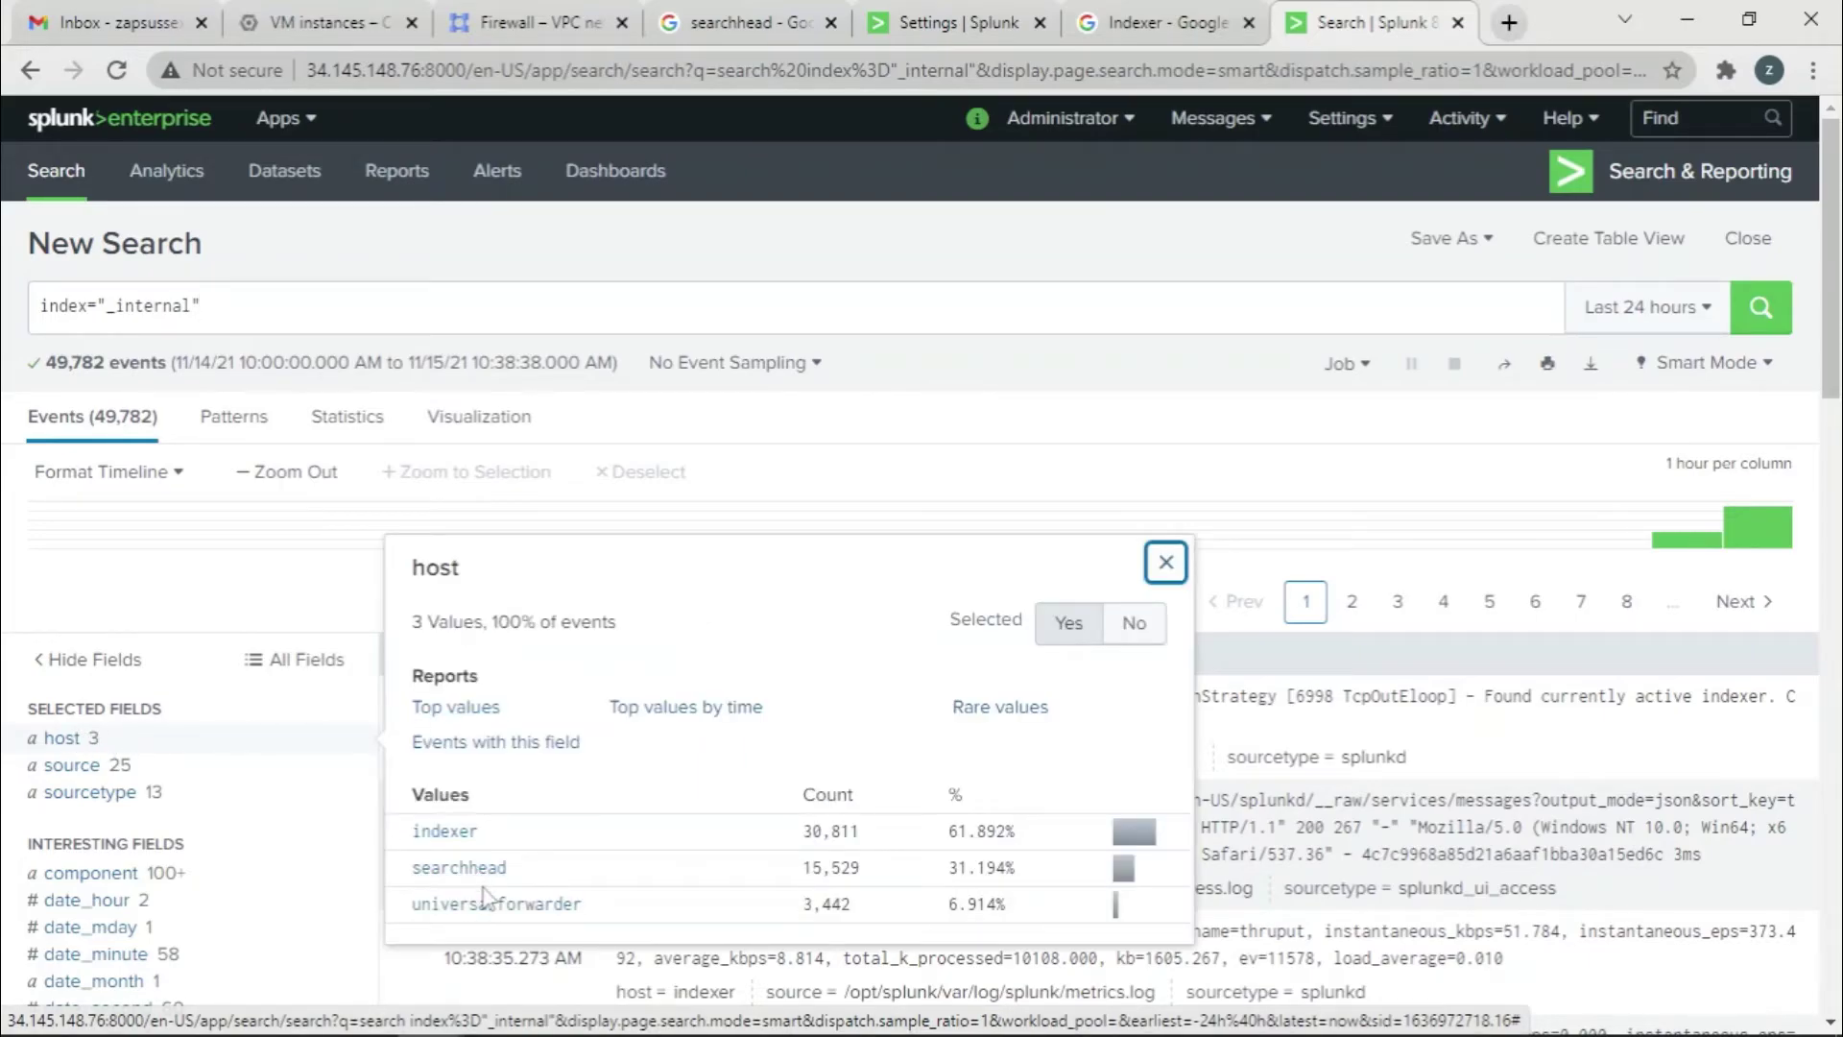
{"action": "left_click", "coordinate": [556, 906]}
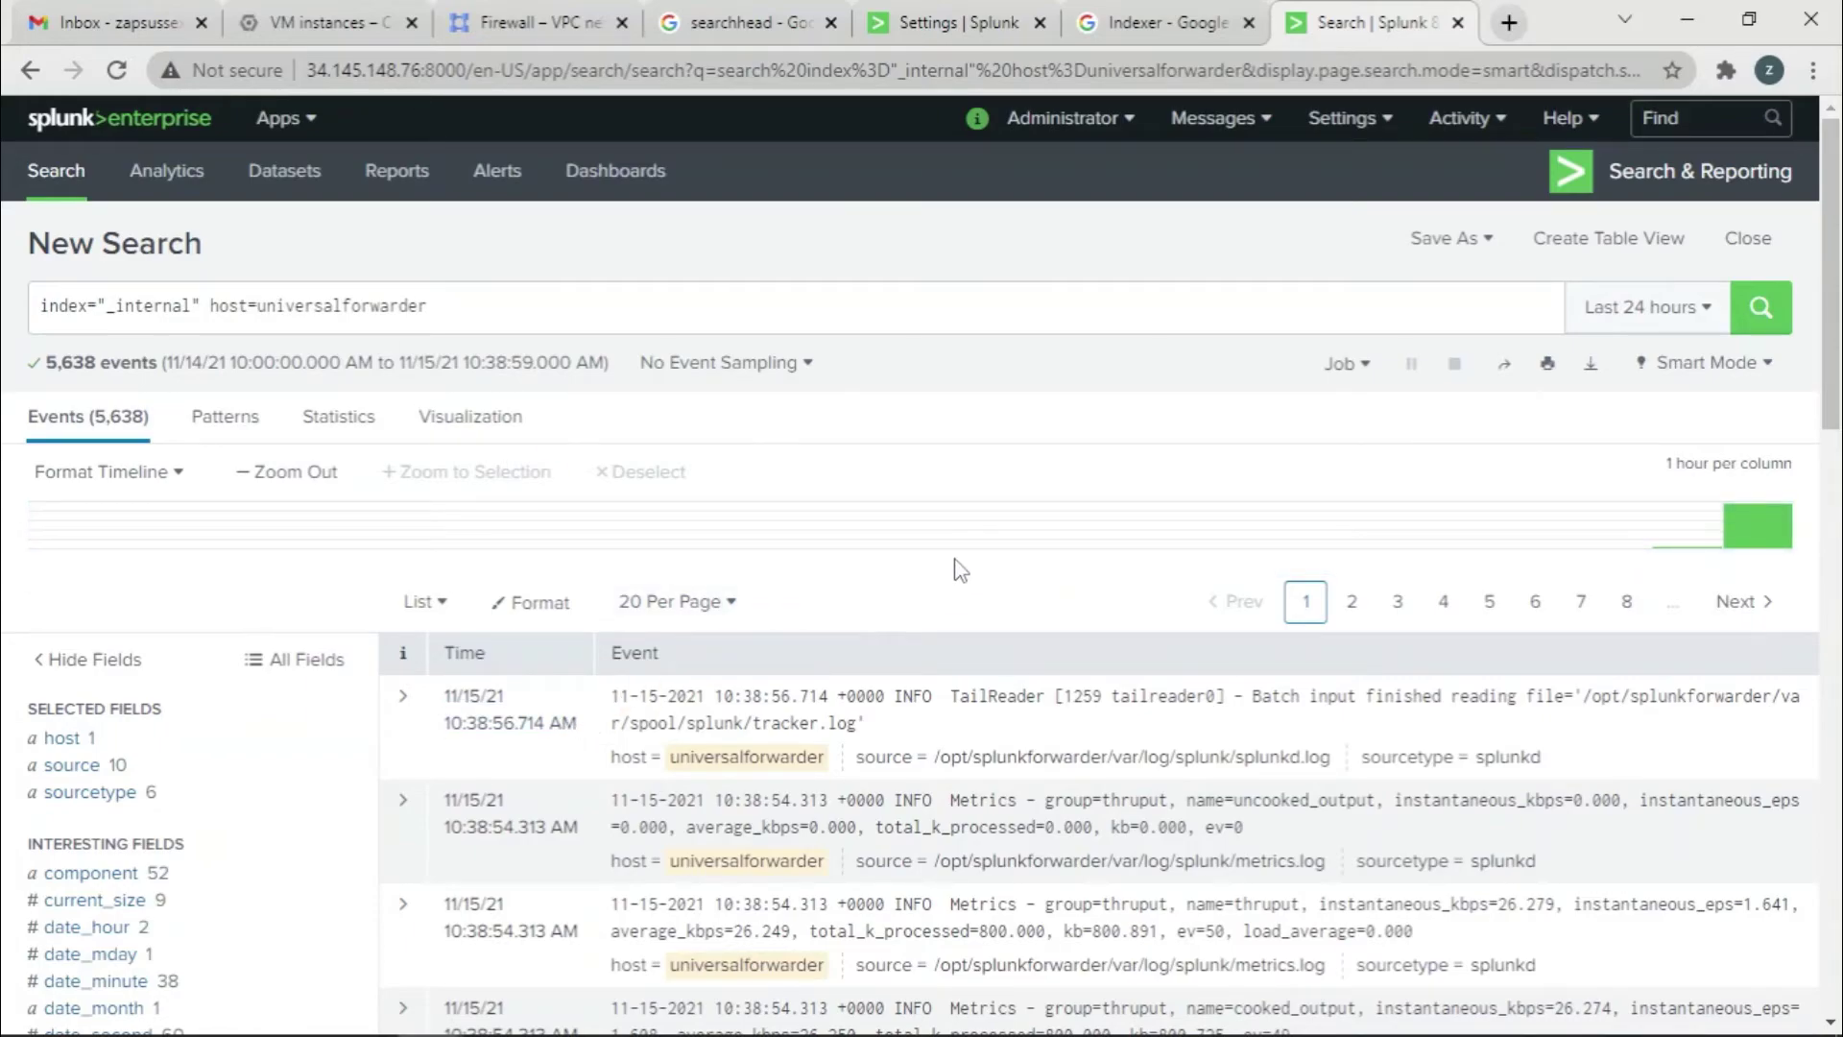
{"action": "scroll", "coordinate": [960, 570], "scroll_direction": "down", "scroll_amount": 10}
{"action": "scroll", "coordinate": [962, 569], "scroll_direction": "down", "scroll_amount": 5}
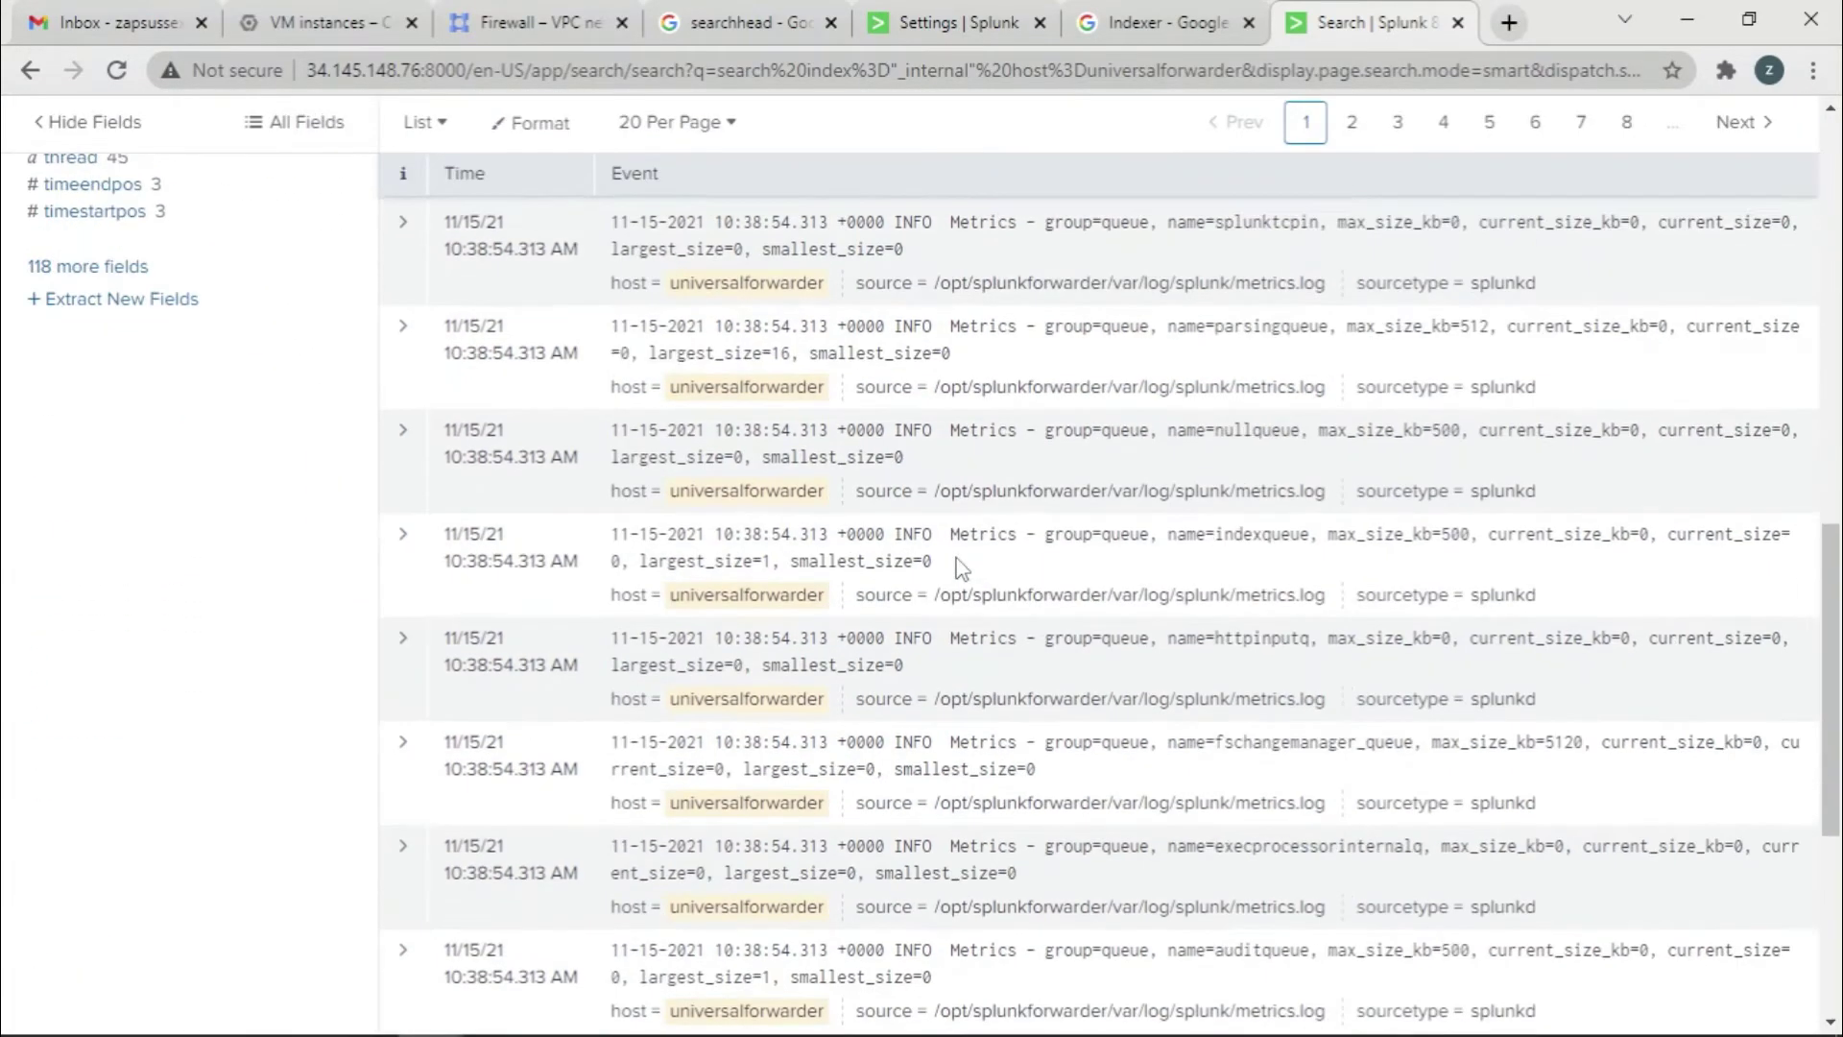
{"action": "scroll", "coordinate": [957, 566], "scroll_direction": "down", "scroll_amount": 5}
{"action": "scroll", "coordinate": [951, 643], "scroll_direction": "up", "scroll_amount": 6}
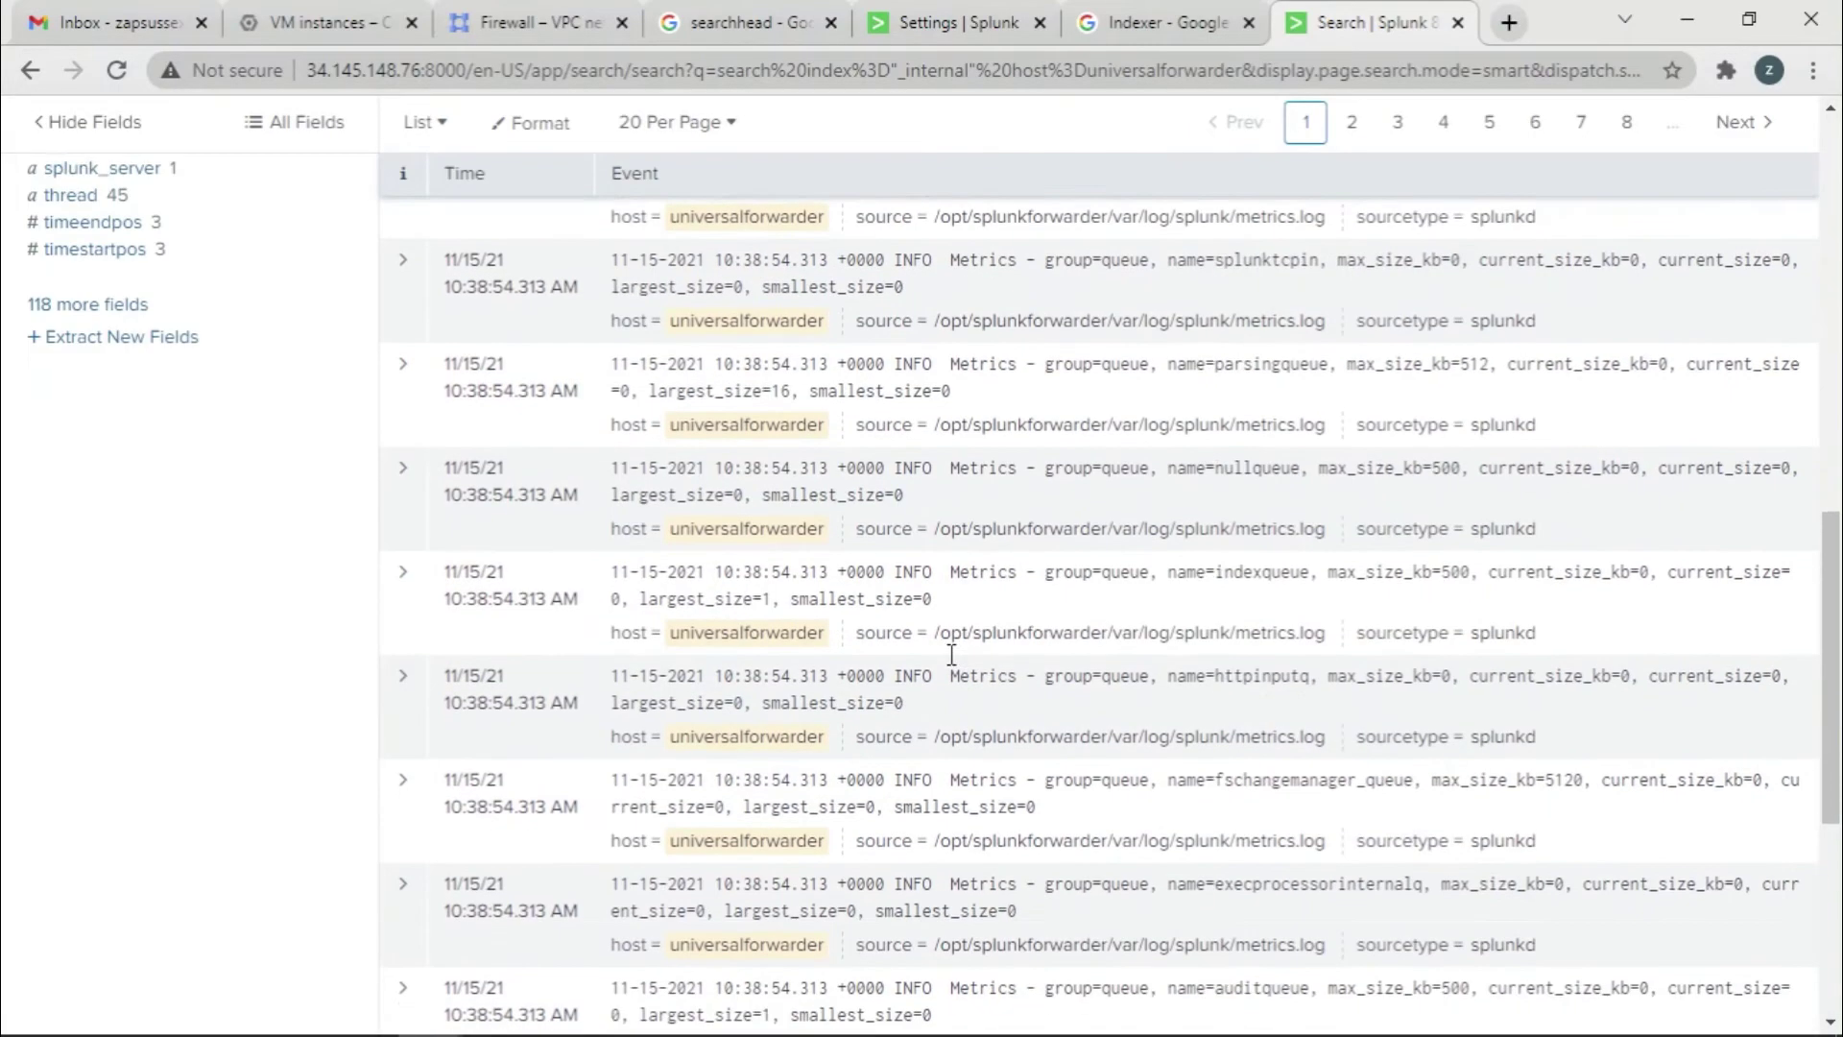
{"action": "scroll", "coordinate": [951, 653], "scroll_direction": "up", "scroll_amount": 12}
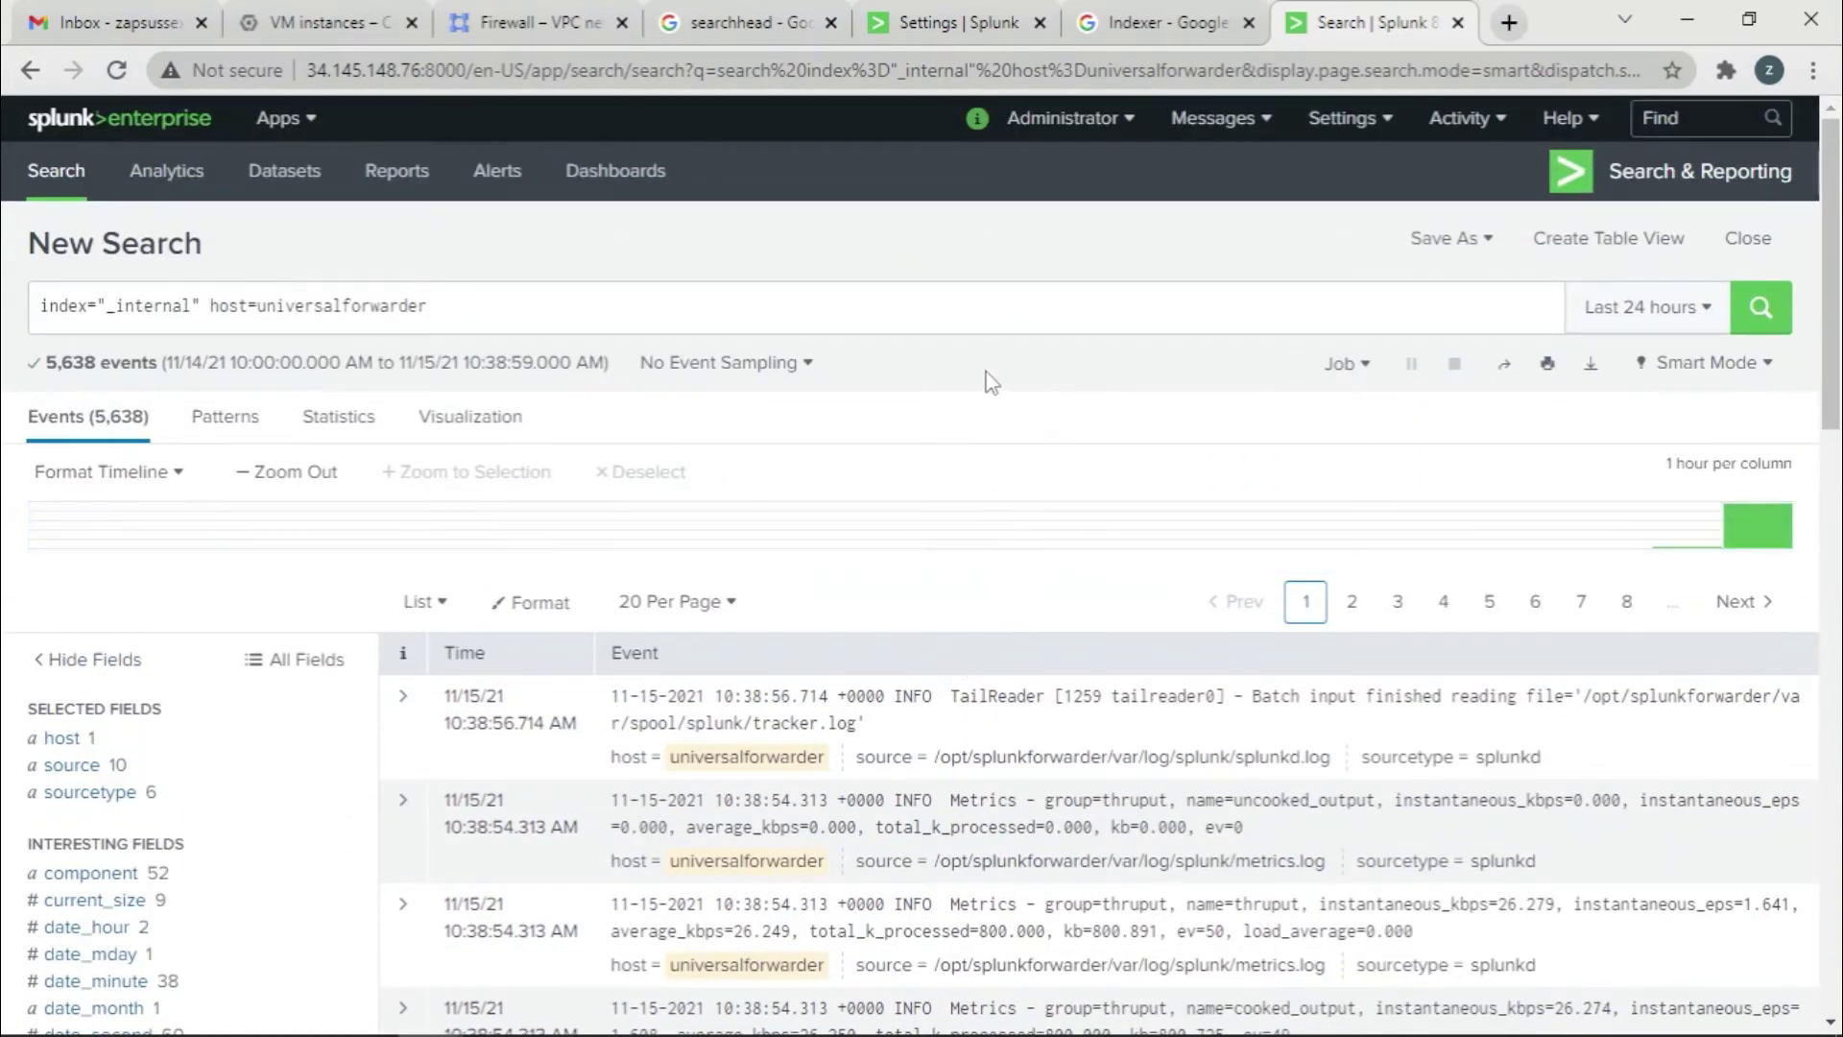